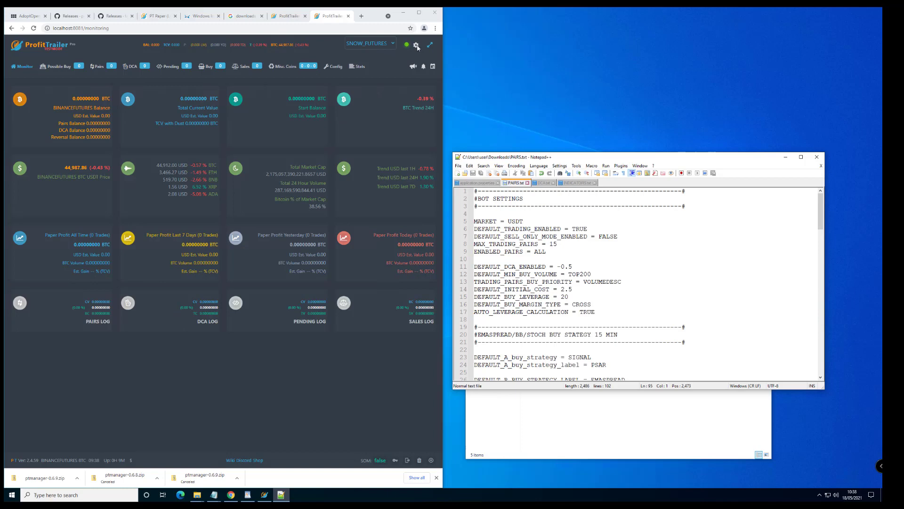
# Open the bot's account settings and review the User Settings, Notifications, SSL and Signal Providers tabs.
pyautogui.click(416, 46)
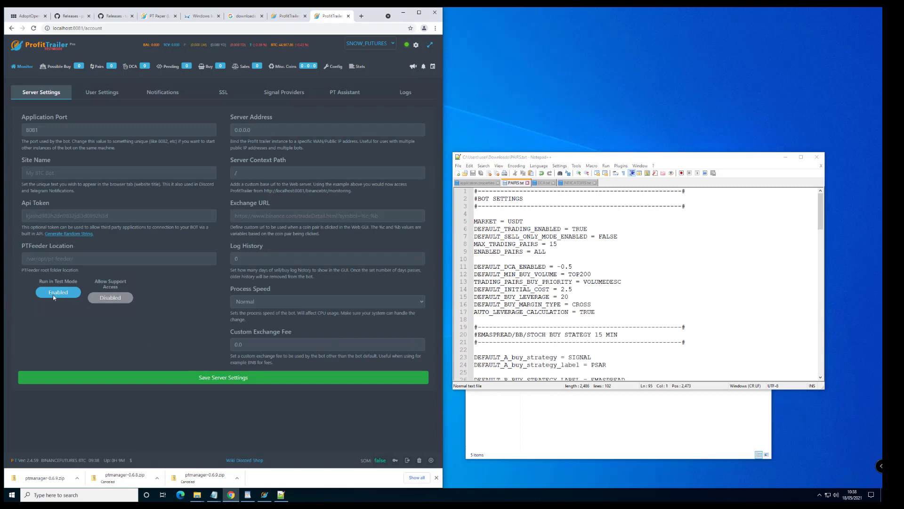
pyautogui.click(103, 96)
pyautogui.doubleClick(141, 131)
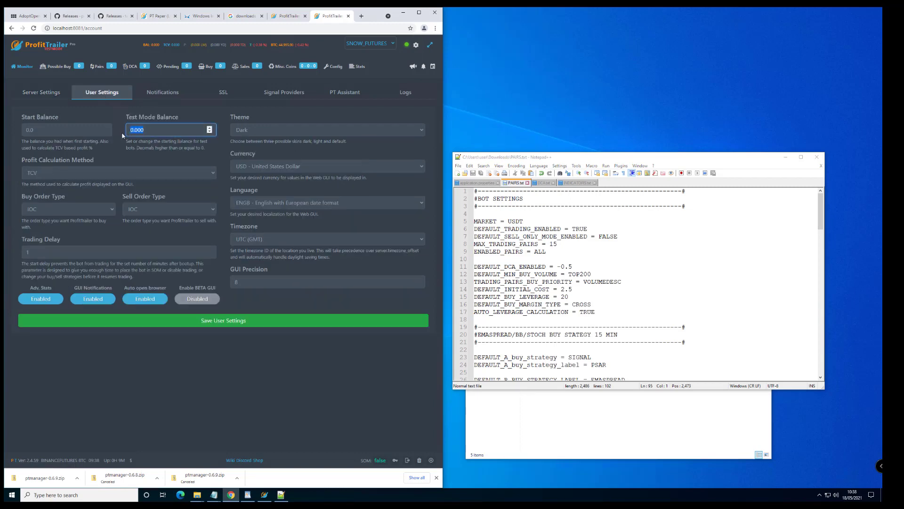
pyautogui.click(167, 94)
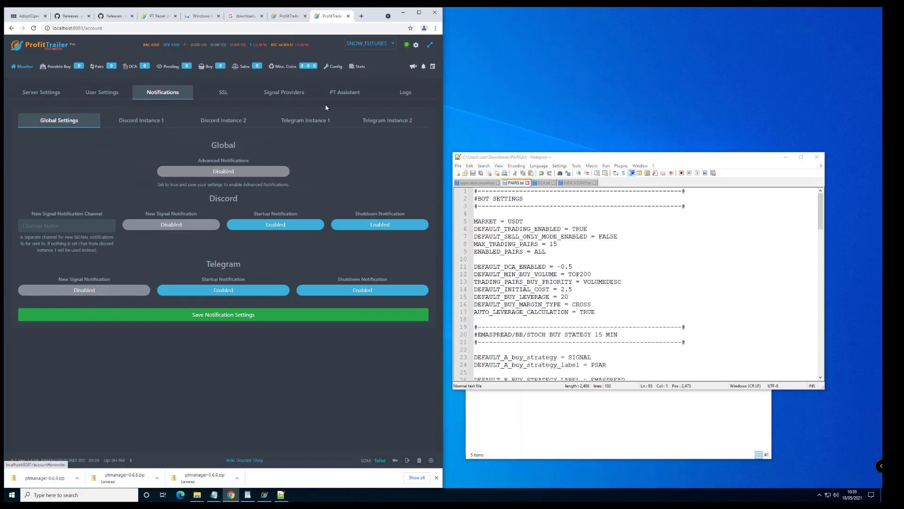
pyautogui.click(226, 92)
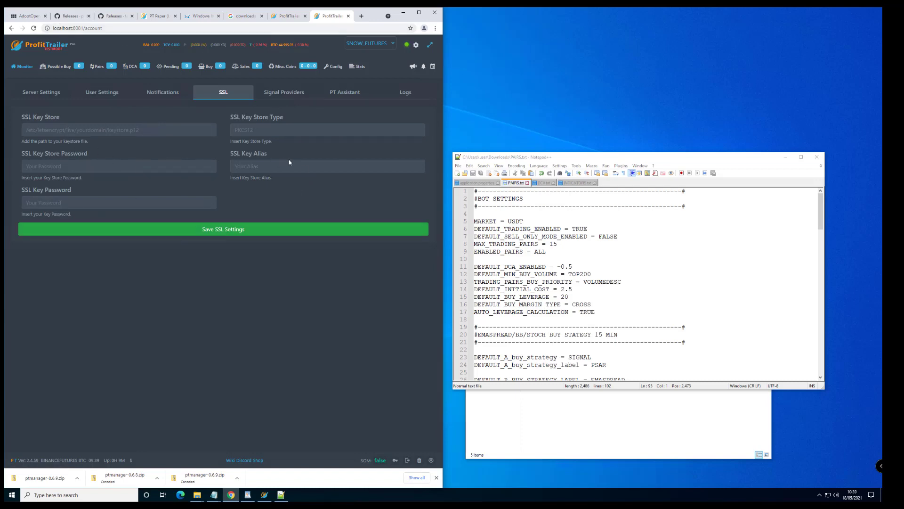
pyautogui.click(291, 97)
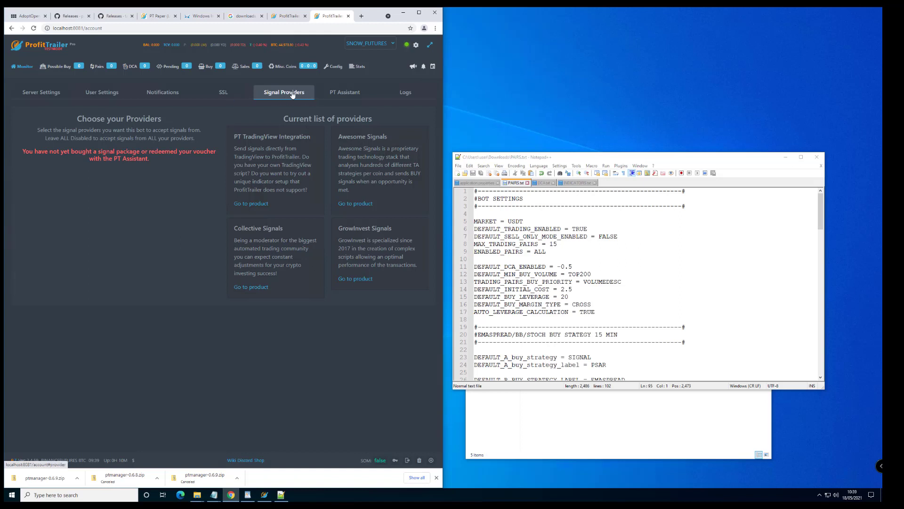
# Bring up the Requirements notes and highlight the TradingView Integration pricing of 5 EUR/month or 50 EUR/year.
pyautogui.click(568, 423)
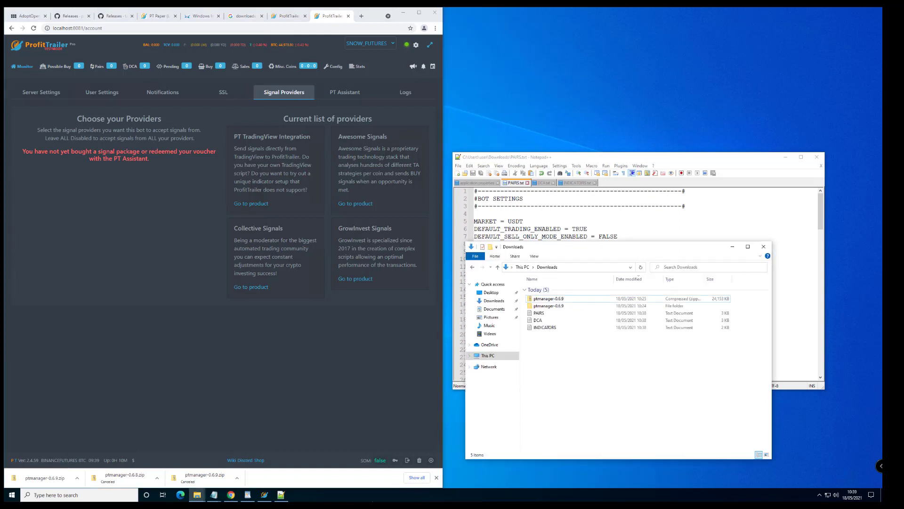
pyautogui.moveTo(213, 494)
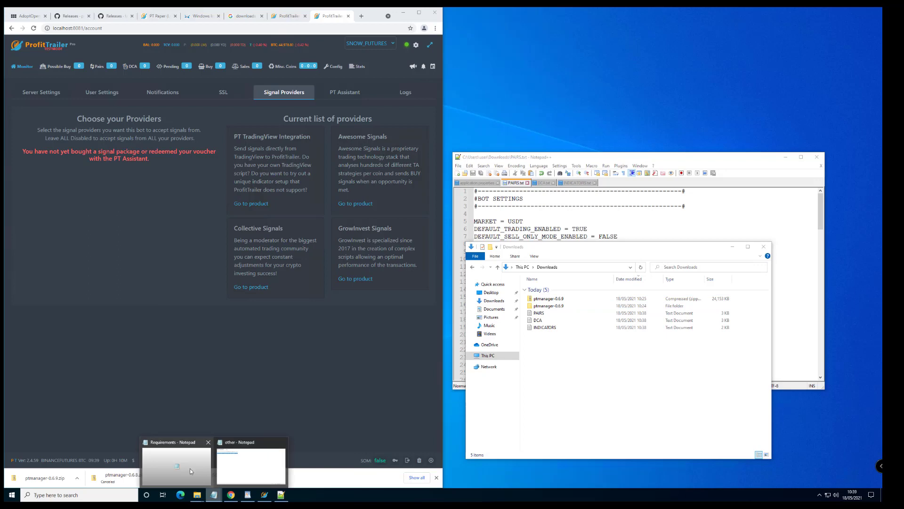
pyautogui.click(192, 471)
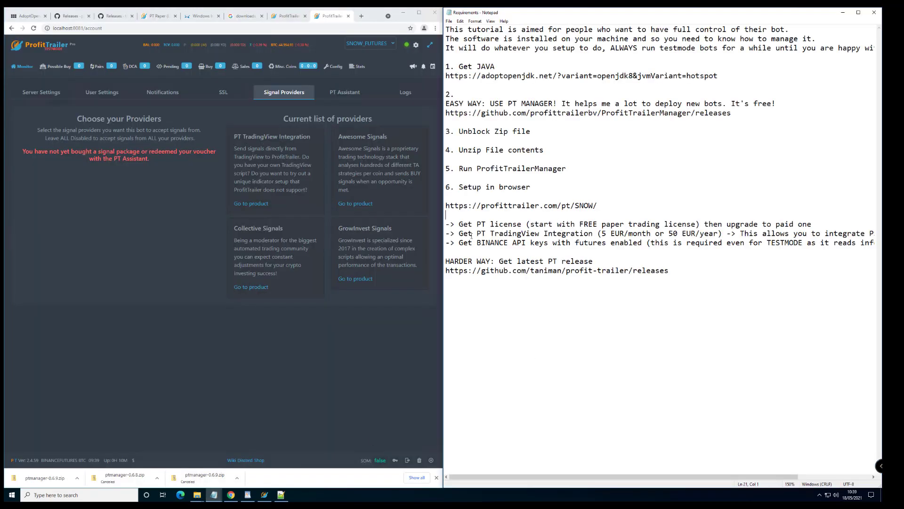
pyautogui.moveTo(476, 235); pyautogui.dragTo(728, 235)
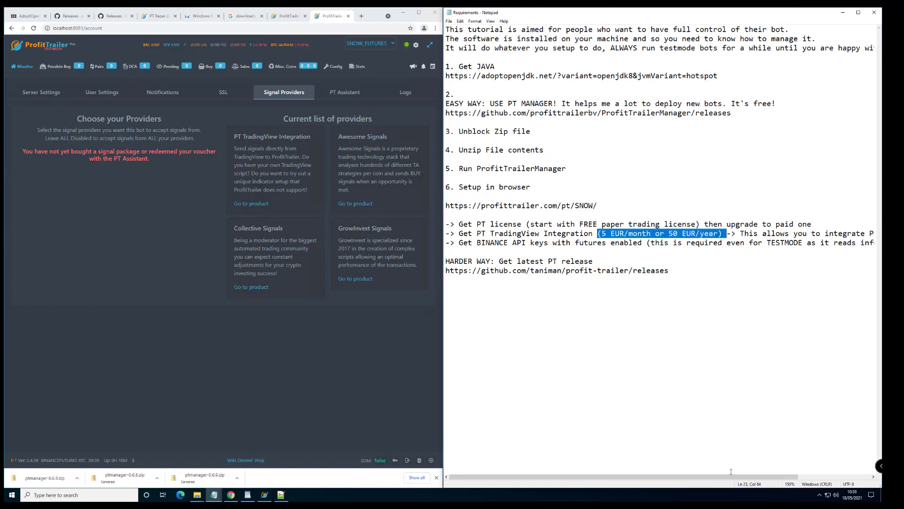
pyautogui.moveTo(731, 474); pyautogui.dragTo(572, 315)
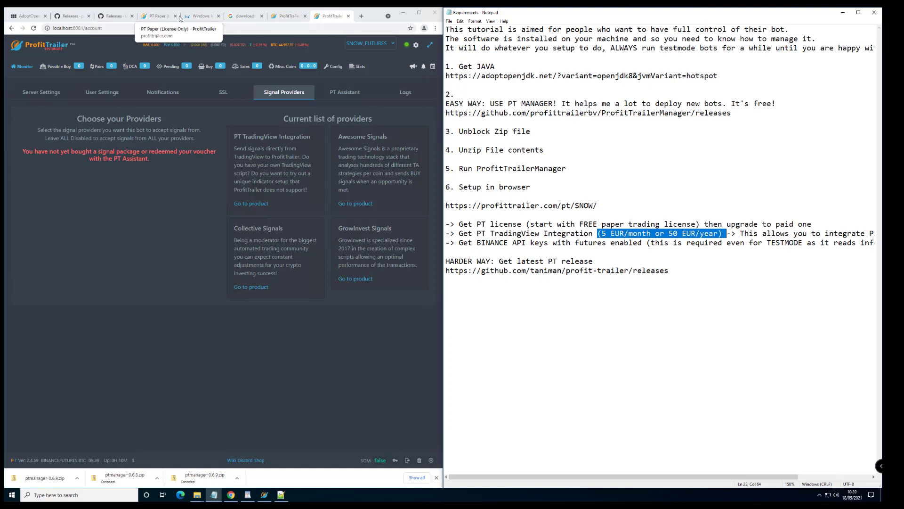
# On the ProfitTrailer website, open Shop > Addons > PT TradingView Integration.
pyautogui.click(287, 16)
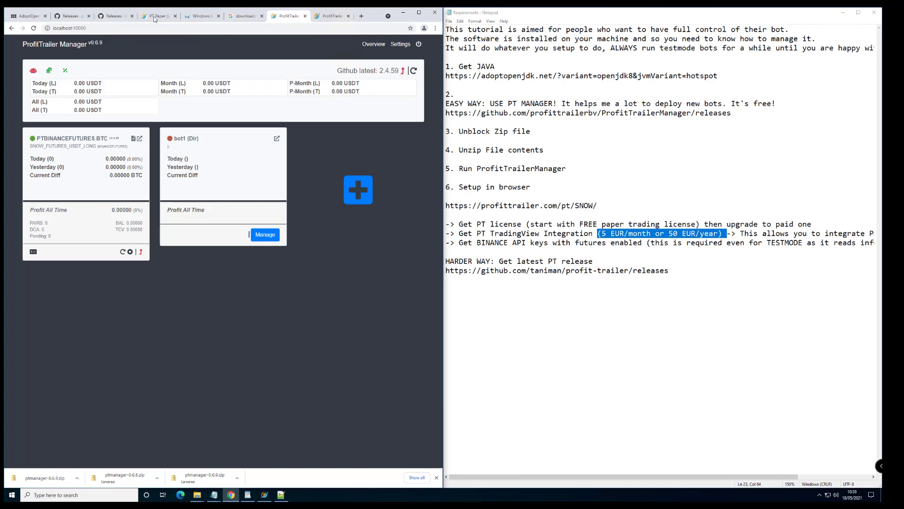
pyautogui.click(159, 16)
pyautogui.click(356, 69)
pyautogui.click(351, 268)
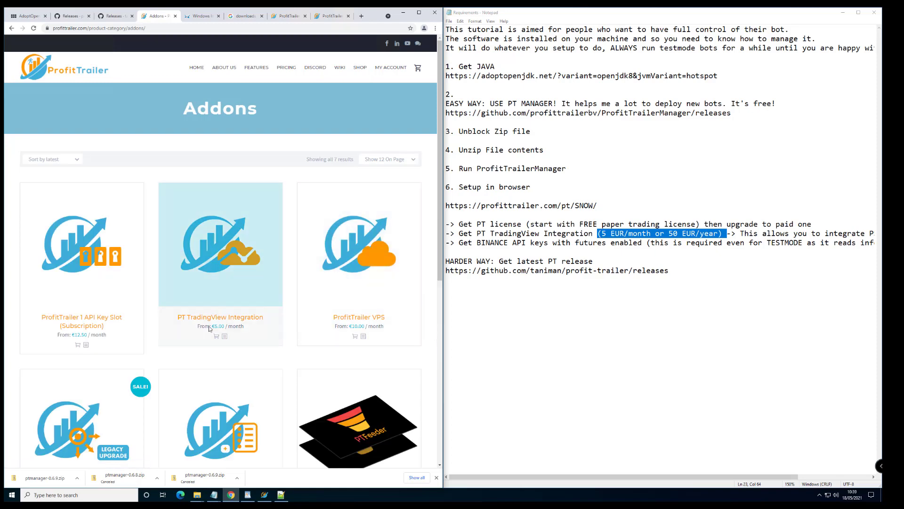
pyautogui.click(219, 282)
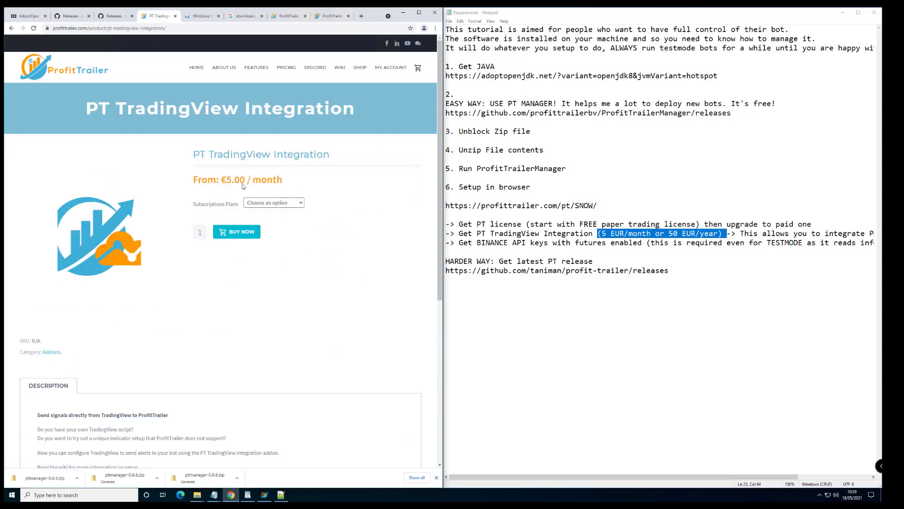
pyautogui.scroll(-2, 238, 315)
pyautogui.scroll(2, 188, 350)
# Add a sample signal key on a new line at the end of the Requirements notes.
pyautogui.click(726, 284)
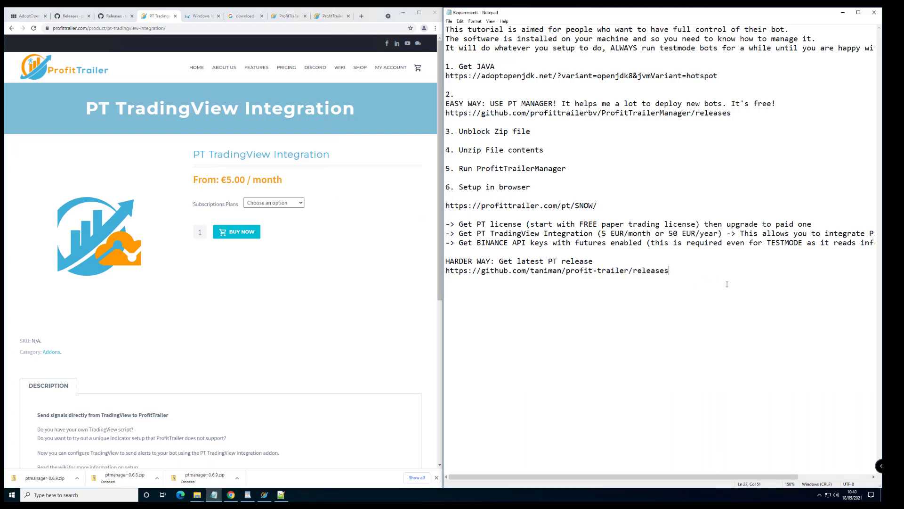
pyautogui.press('Return')
pyautogui.press('Return')
pyautogui.write('SIGNAL-ADSFASDG34')
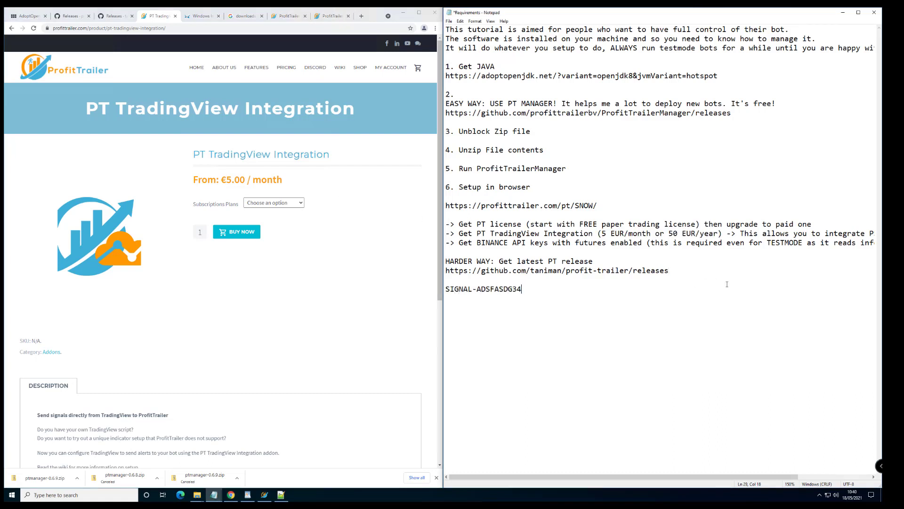
pyautogui.write('IQDMAKAraew')
pyautogui.hotkey('ctrl', 'shift', 'Left')
pyautogui.hotkey('ctrl', 'shift', 'Left')
pyautogui.hotkey('ctrl', 'shift', 'Left')
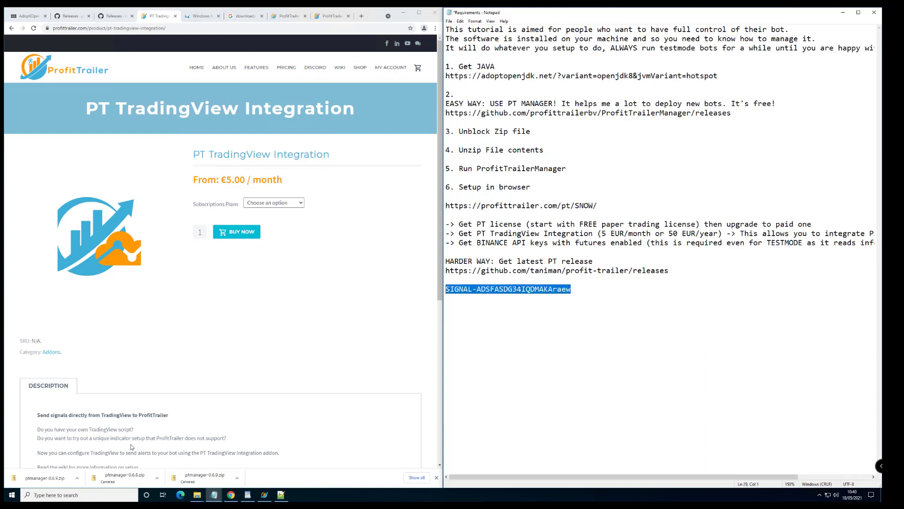
# Open Config > Active Config for editing, with PAIRS.txt open in Notepad++ alongside.
pyautogui.click(332, 15)
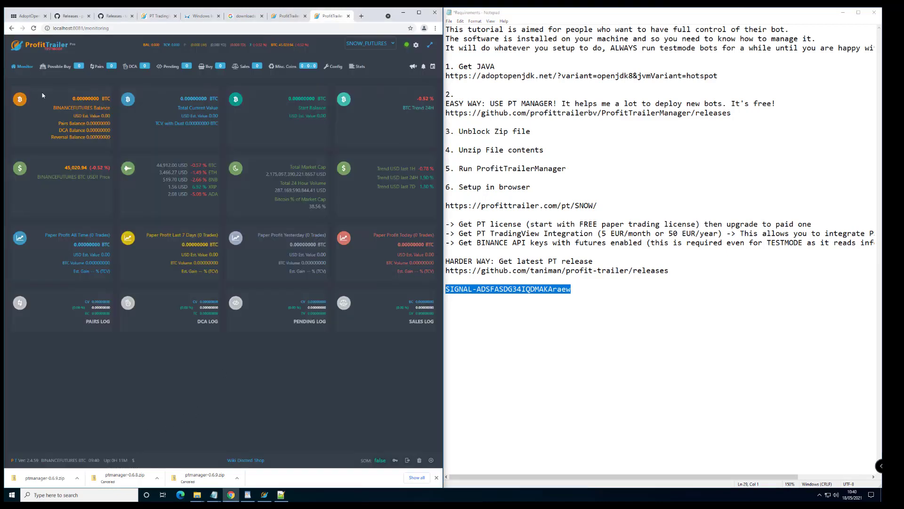
pyautogui.click(337, 66)
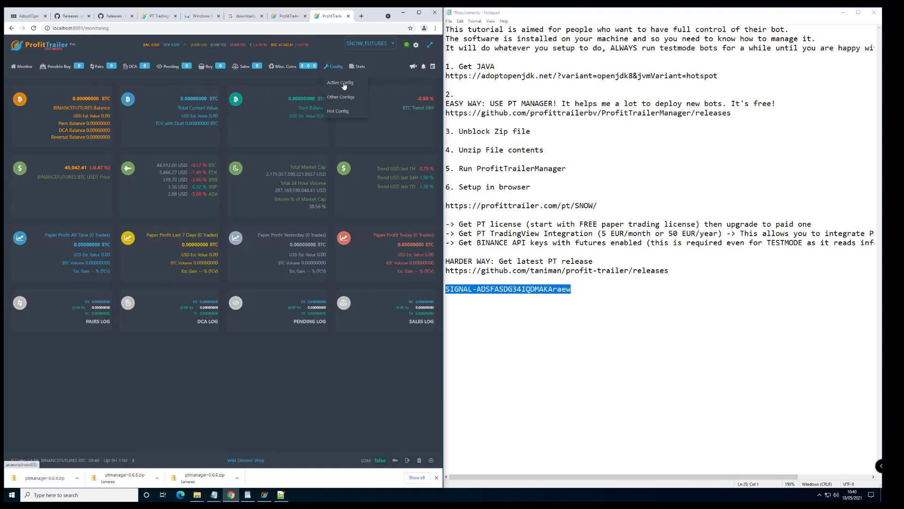
pyautogui.click(343, 85)
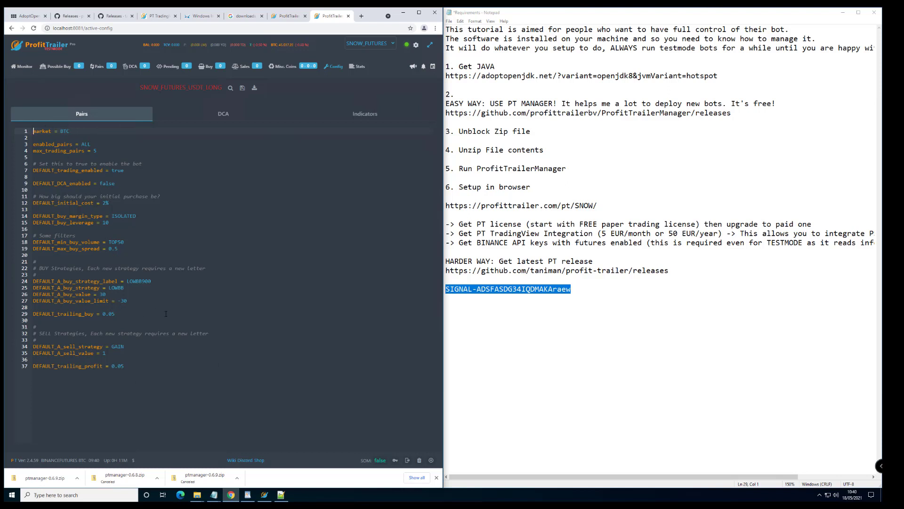
pyautogui.click(281, 495)
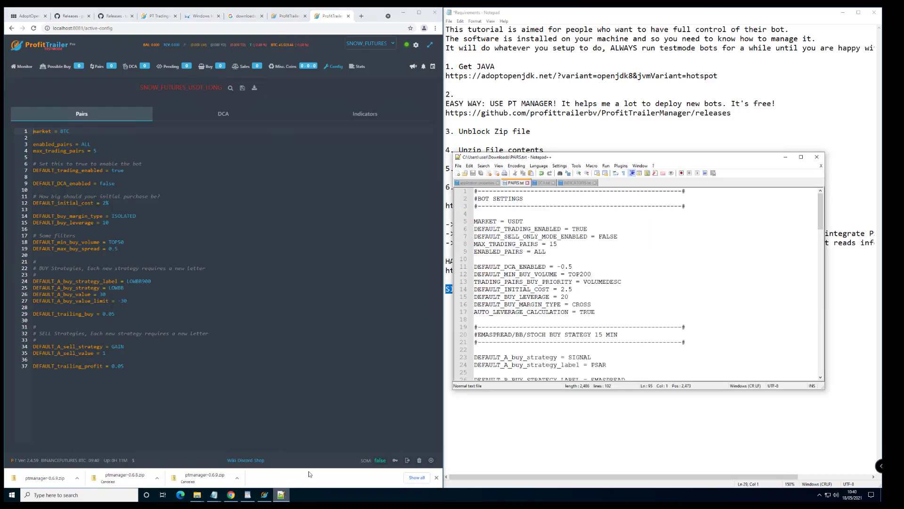
# Copy all of PAIRS.txt and paste it over the existing 37-line Pairs configuration.
pyautogui.click(543, 183)
pyautogui.moveTo(572, 161); pyautogui.dragTo(753, 7)
pyautogui.click(507, 39)
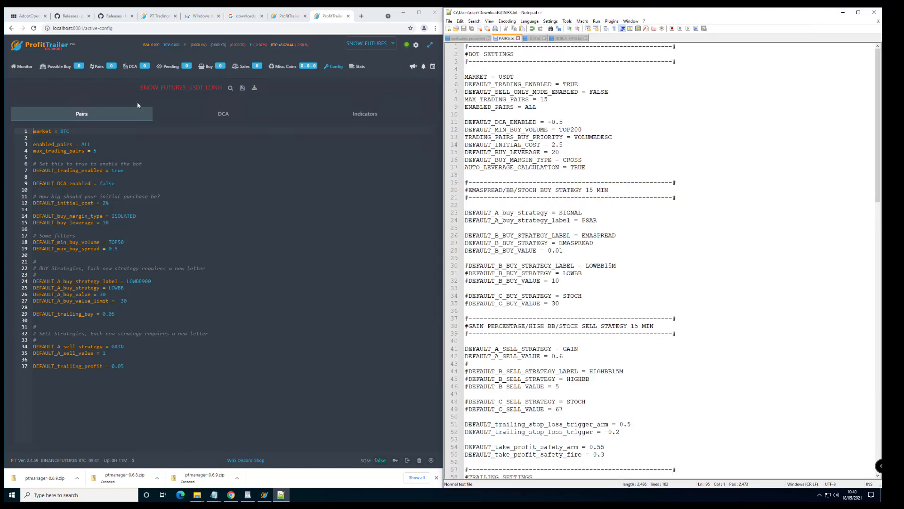
pyautogui.click(545, 152)
pyautogui.hotkey('ctrl', 'a')
pyautogui.hotkey('ctrl', 'c')
pyautogui.click(151, 274)
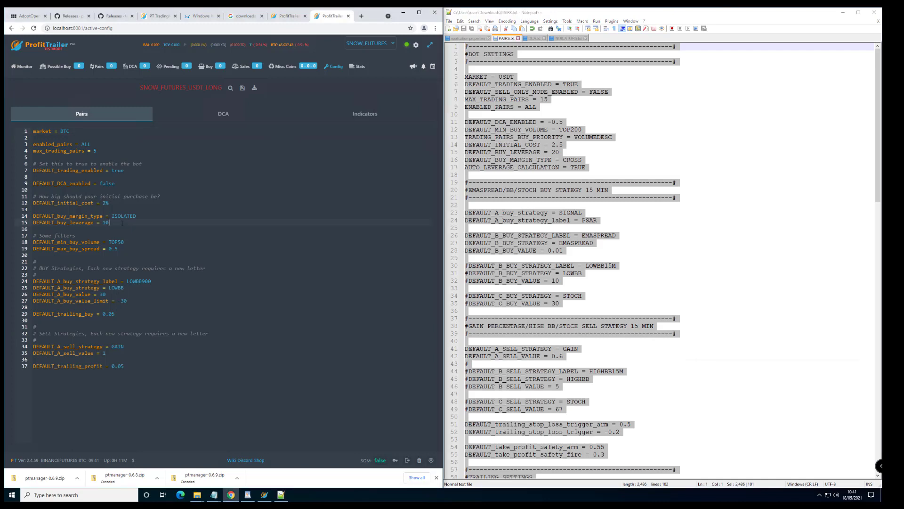
pyautogui.hotkey('ctrl', 'a')
pyautogui.hotkey('ctrl', 'v')
# Check the USDT market, TRUE trading-enabled and FALSE sell-only values, then turn global sell-only mode on.
pyautogui.scroll(5, 151, 274)
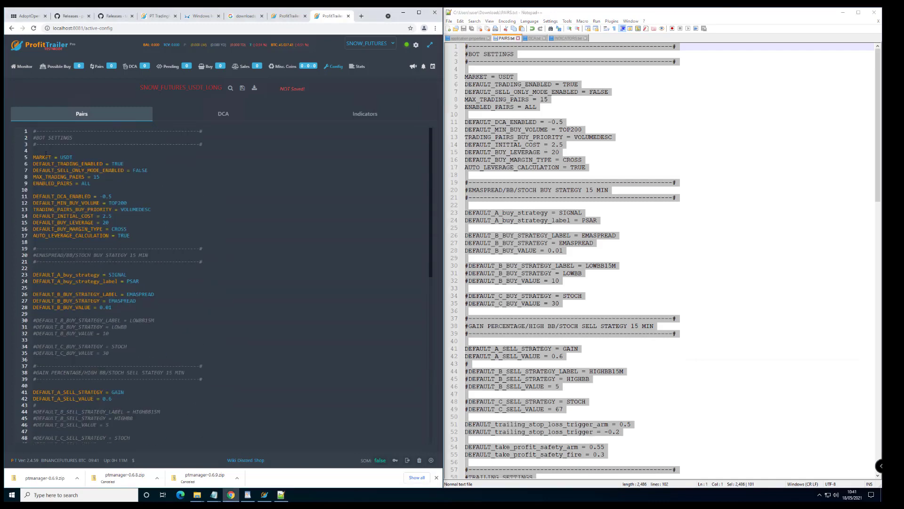
pyautogui.doubleClick(67, 157)
pyautogui.doubleClick(113, 163)
pyautogui.click(46, 170)
pyautogui.doubleClick(143, 171)
pyautogui.click(145, 171)
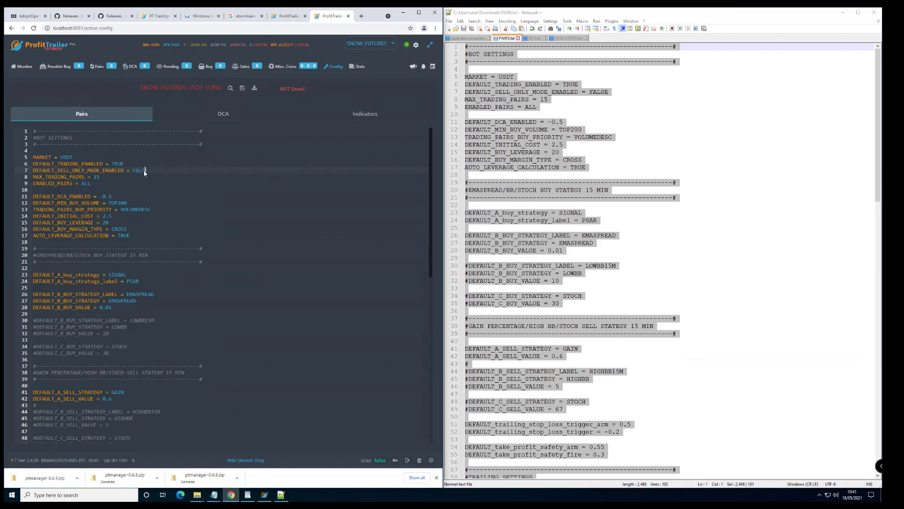
pyautogui.click(380, 461)
# Turn global sell-only mode back off and inspect the MAX_TRADING_PAIRS value of 15.
pyautogui.click(380, 460)
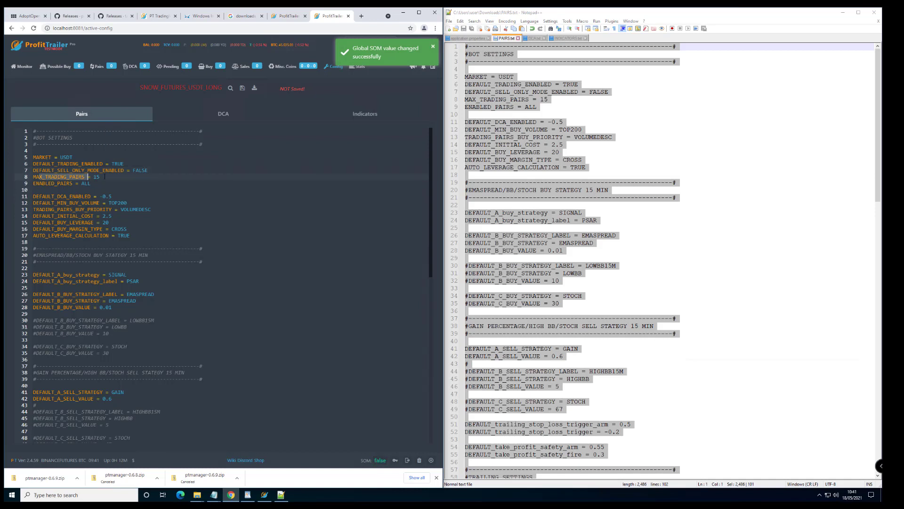
pyautogui.doubleClick(96, 177)
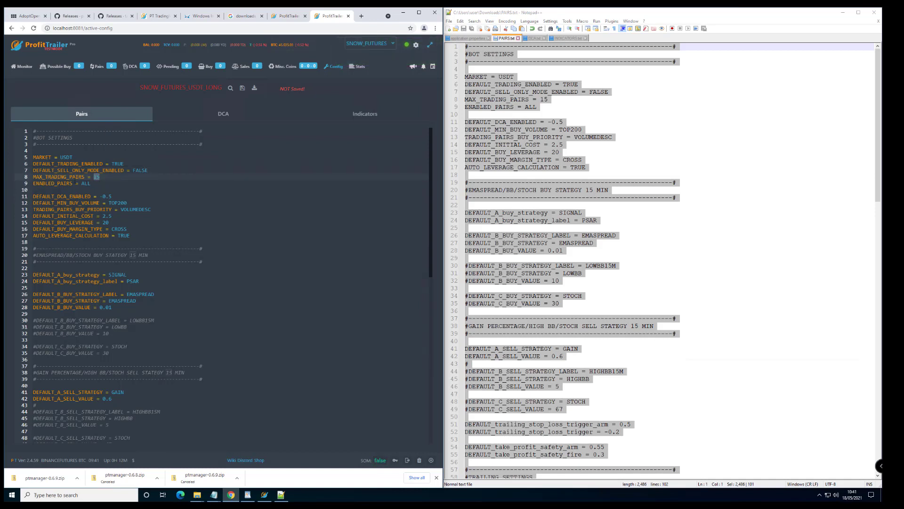
pyautogui.click(107, 176)
# Set ENABLED_PAIRS to 'all', replacing a trial example coin list 'XRP,BTC,ADA,....'.
pyautogui.moveTo(90, 183); pyautogui.dragTo(33, 183)
pyautogui.click(98, 184)
pyautogui.doubleClick(83, 184)
pyautogui.write('XRP,BTC,ADA,....')
pyautogui.moveTo(147, 182); pyautogui.dragTo(82, 184)
pyautogui.write('all')
pyautogui.click(120, 198)
pyautogui.moveTo(101, 203); pyautogui.dragTo(33, 202)
# Glance at the TradingView Integration and Windows installation wiki tabs, then return to the bot's configuration page.
pyautogui.click(160, 203)
pyautogui.click(159, 15)
pyautogui.click(189, 17)
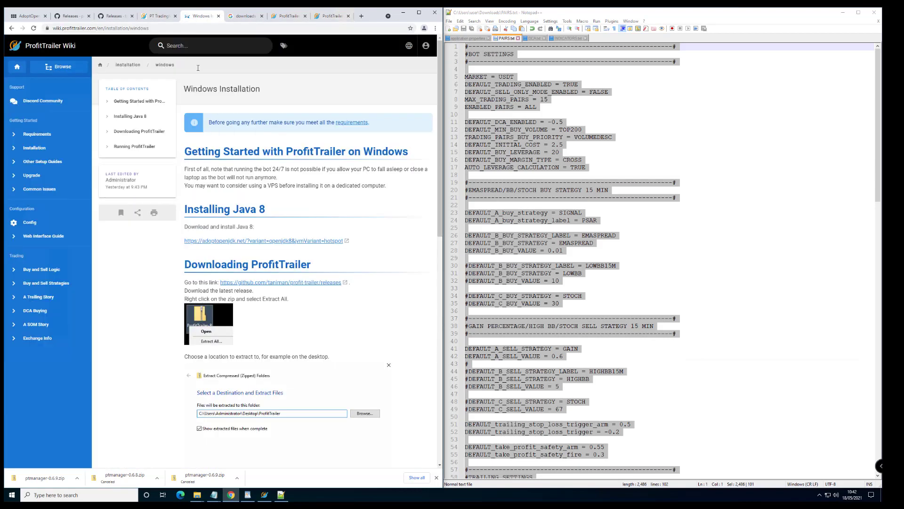
pyautogui.click(191, 48)
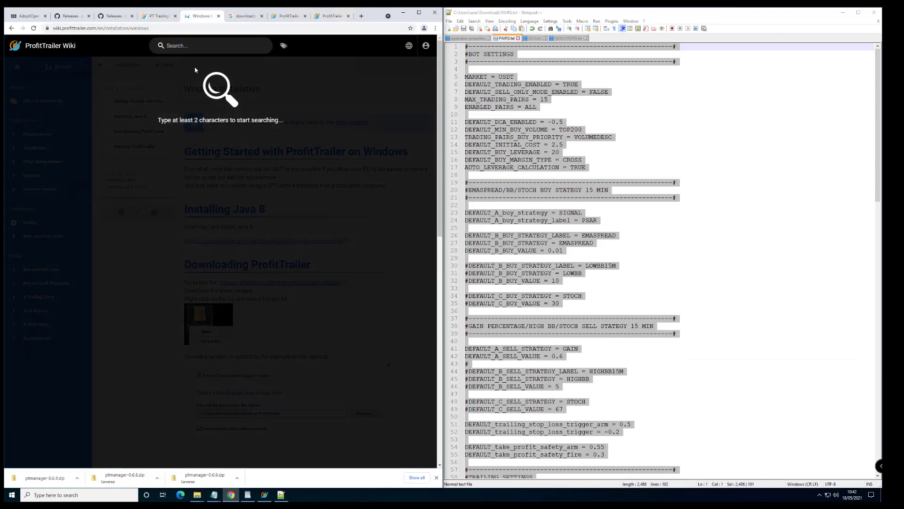
pyautogui.click(159, 15)
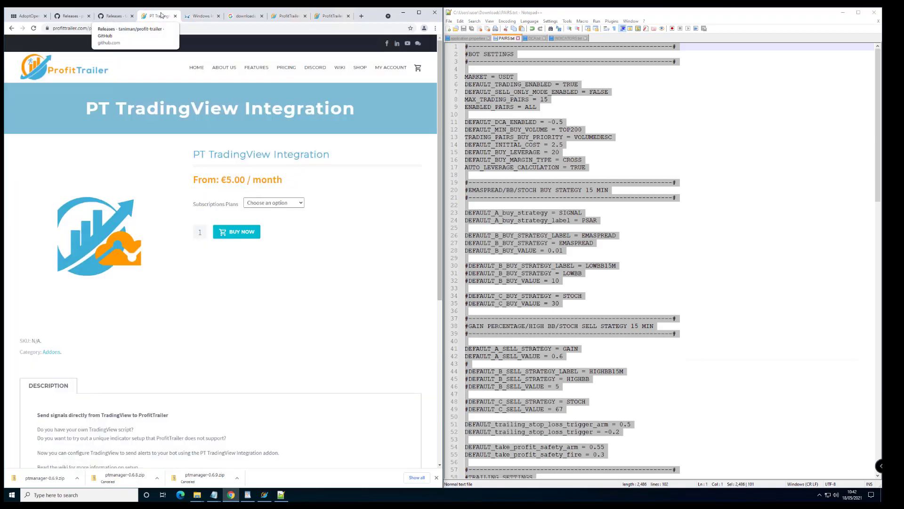
pyautogui.click(331, 17)
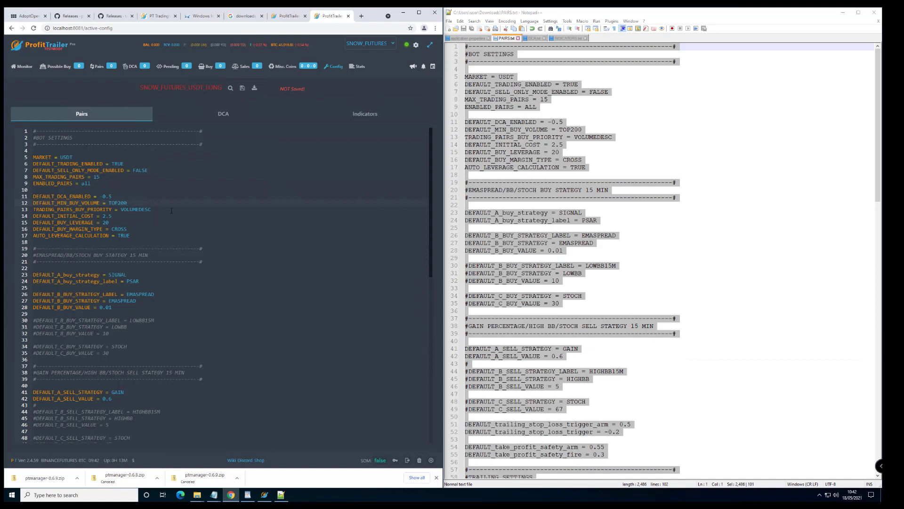
# Insert blank lines in the Pairs config and review initial cost 2.5, buy leverage 20 and margin type CROSS.
pyautogui.press('Return')
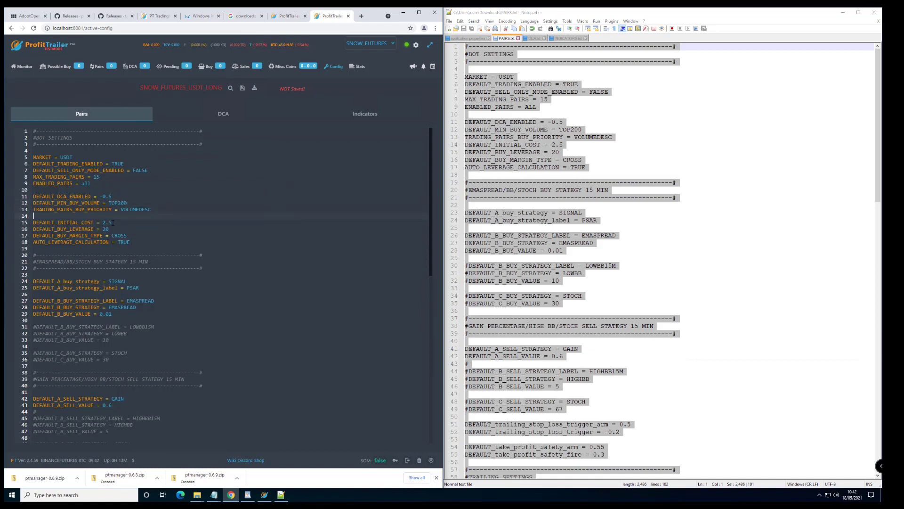
pyautogui.press('Return')
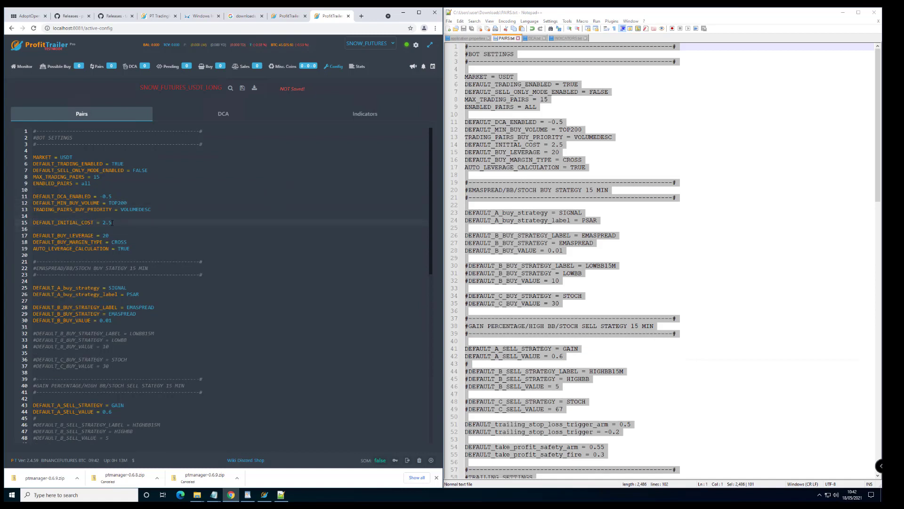
pyautogui.moveTo(112, 222); pyautogui.dragTo(103, 223)
pyautogui.click(117, 224)
pyautogui.moveTo(48, 234); pyautogui.dragTo(103, 223)
pyautogui.click(116, 237)
pyautogui.click(135, 233)
pyautogui.doubleClick(127, 242)
pyautogui.scroll(-5, 226, 282)
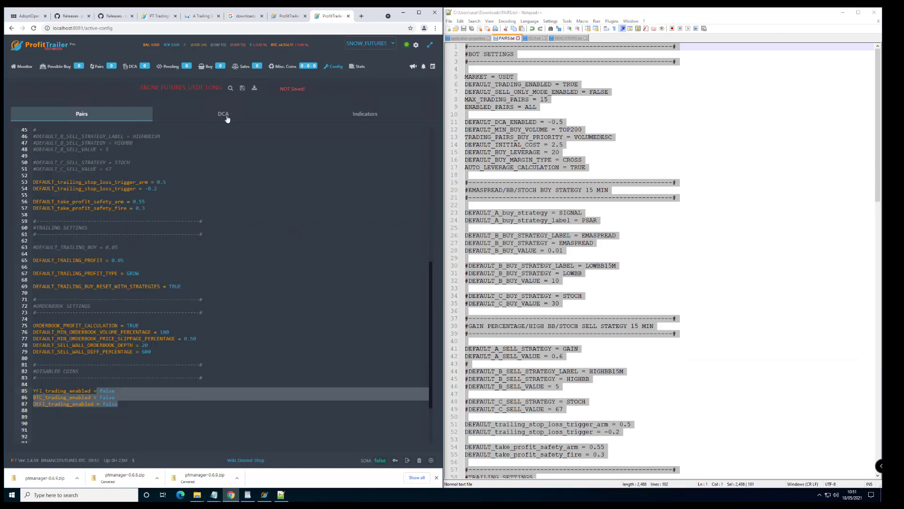
# Save the Pairs configuration, open the DCA configuration and show DCA.txt in Notepad++.
pyautogui.click(226, 117)
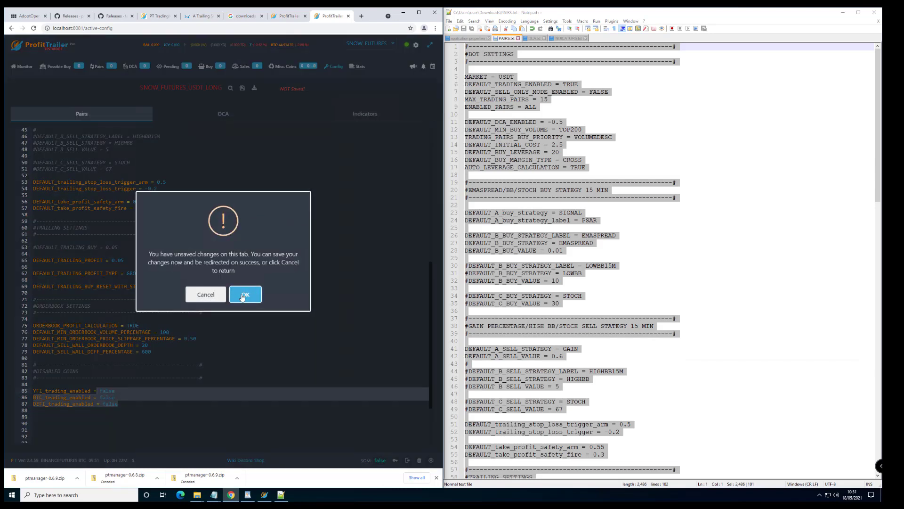
pyautogui.click(205, 294)
pyautogui.click(229, 294)
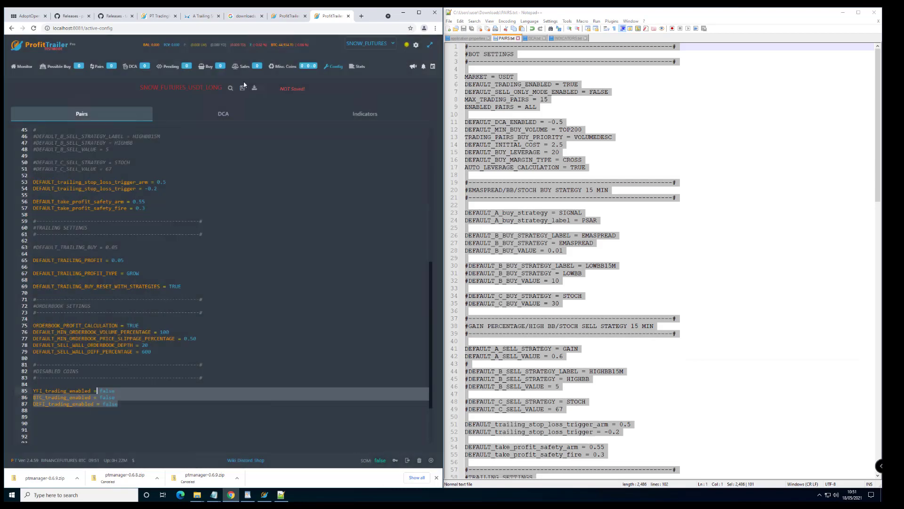
pyautogui.click(242, 89)
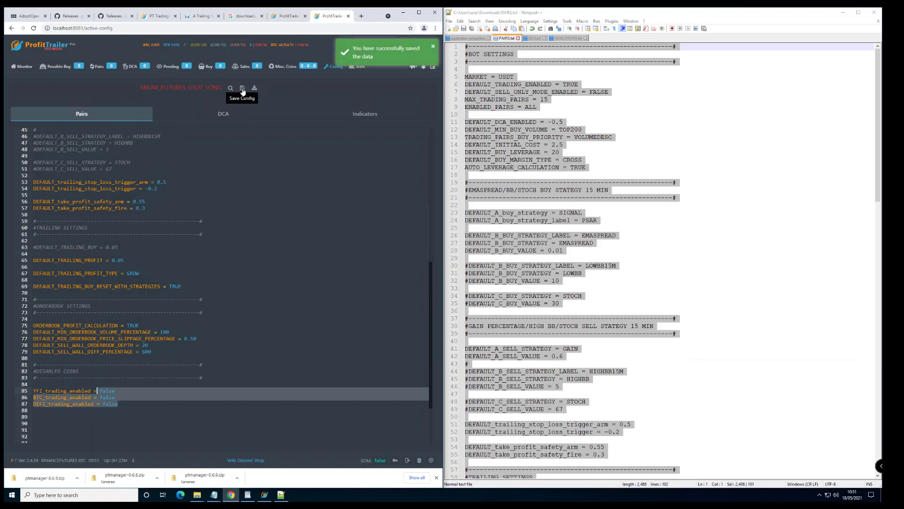
pyautogui.click(225, 117)
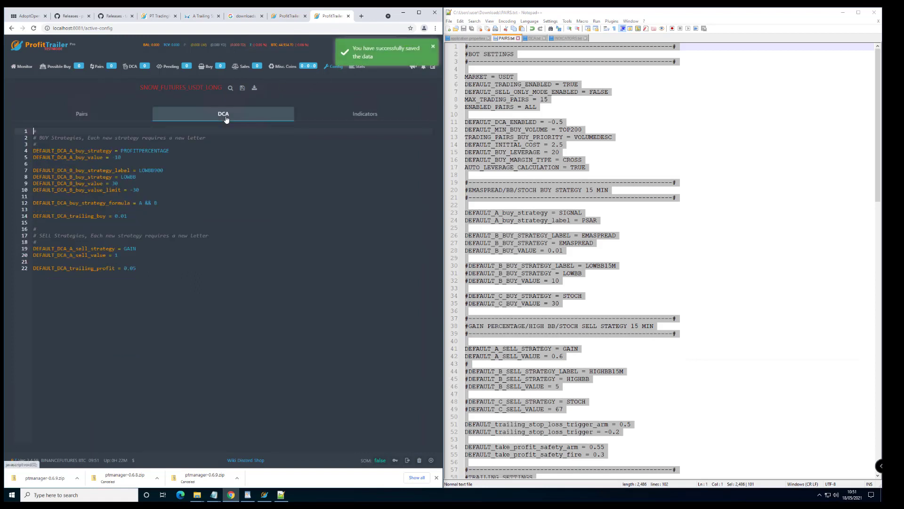
pyautogui.click(534, 38)
# Paste all of DCA.txt over the old DCA configuration, giving buy leverage 20 and max buy times 6.
pyautogui.click(550, 160)
pyautogui.click(687, 183)
pyautogui.scroll(11, 613, 212)
pyautogui.hotkey('ctrl', 'a')
pyautogui.hotkey('ctrl', 'c')
pyautogui.click(139, 218)
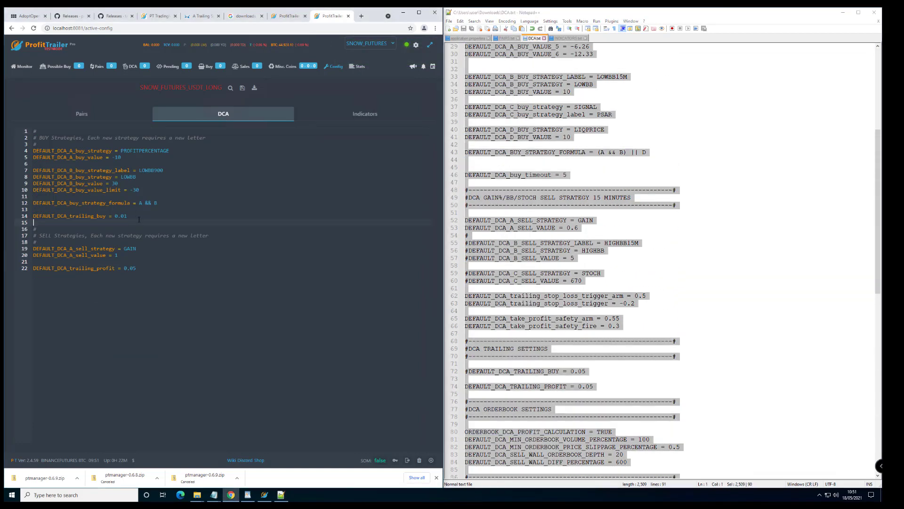
pyautogui.hotkey('ctrl', 'a')
pyautogui.hotkey('ctrl', 'v')
pyautogui.scroll(5, 140, 218)
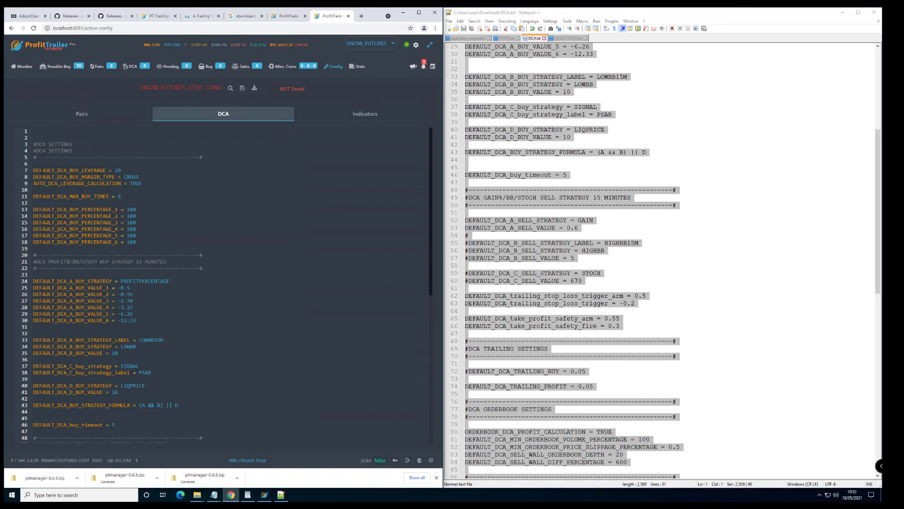
pyautogui.moveTo(34, 171); pyautogui.dragTo(123, 171)
pyautogui.doubleClick(118, 170)
pyautogui.doubleClick(132, 177)
pyautogui.moveTo(34, 183); pyautogui.dragTo(146, 184)
pyautogui.doubleClick(136, 183)
pyautogui.moveTo(34, 287); pyautogui.dragTo(141, 321)
pyautogui.click(153, 322)
pyautogui.moveTo(34, 287); pyautogui.dragTo(139, 321)
pyautogui.click(135, 314)
pyautogui.doubleClick(119, 196)
pyautogui.click(130, 216)
pyautogui.scroll(-1, 142, 270)
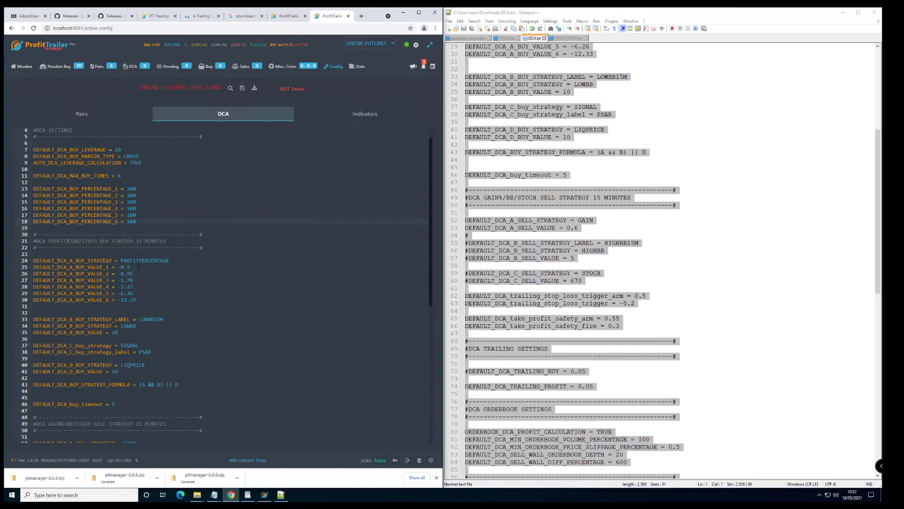
pyautogui.scroll(-2, 138, 264)
pyautogui.moveTo(138, 259); pyautogui.dragTo(33, 226)
pyautogui.click(144, 234)
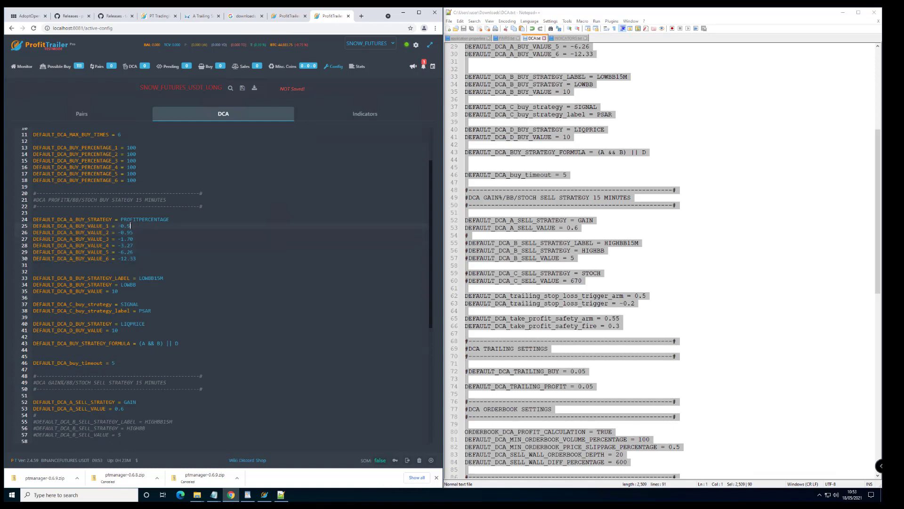
pyautogui.moveTo(134, 226); pyautogui.dragTo(118, 226)
pyautogui.click(131, 226)
pyautogui.tripleClick(94, 225)
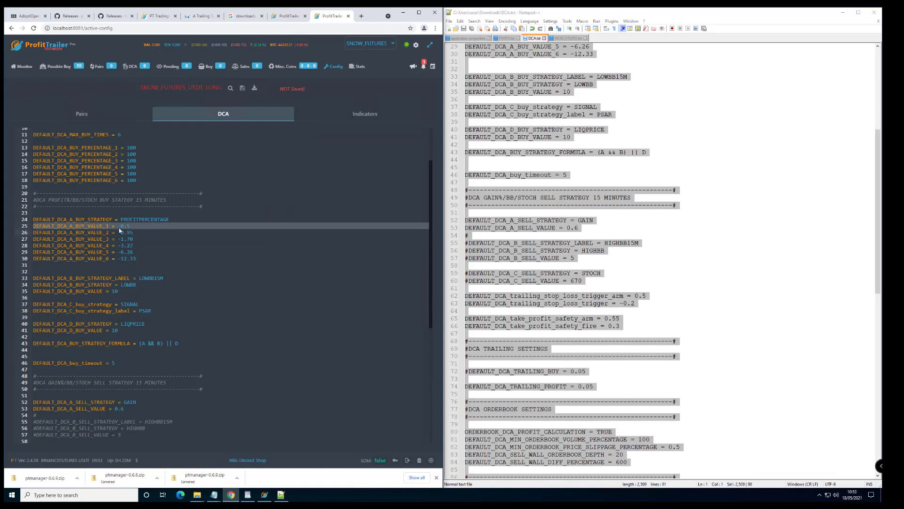
pyautogui.moveTo(132, 232); pyautogui.dragTo(127, 232)
pyautogui.click(140, 232)
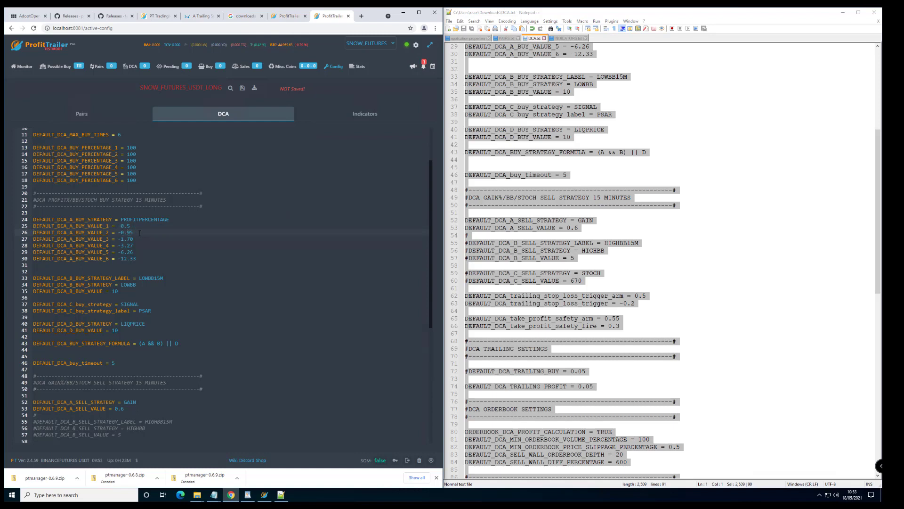
pyautogui.moveTo(135, 238); pyautogui.dragTo(127, 238)
pyautogui.click(135, 239)
pyautogui.scroll(-1, 150, 265)
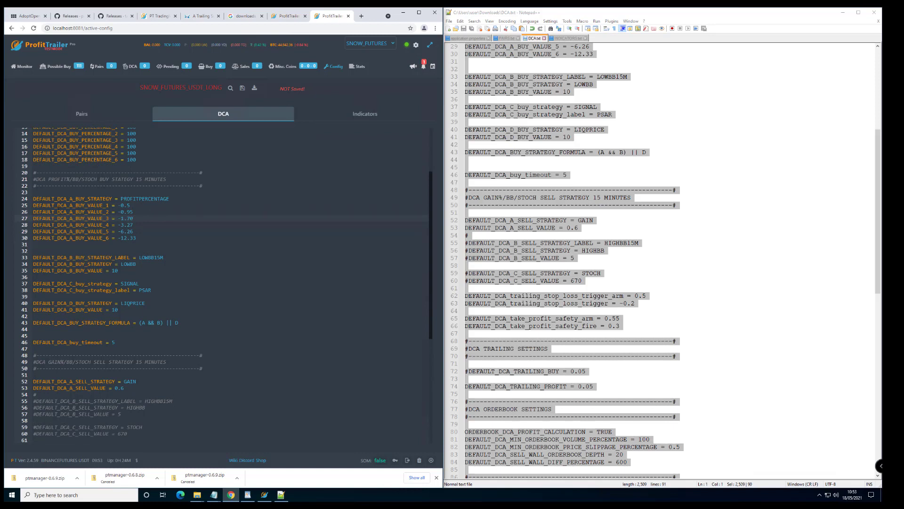
pyautogui.doubleClick(64, 198)
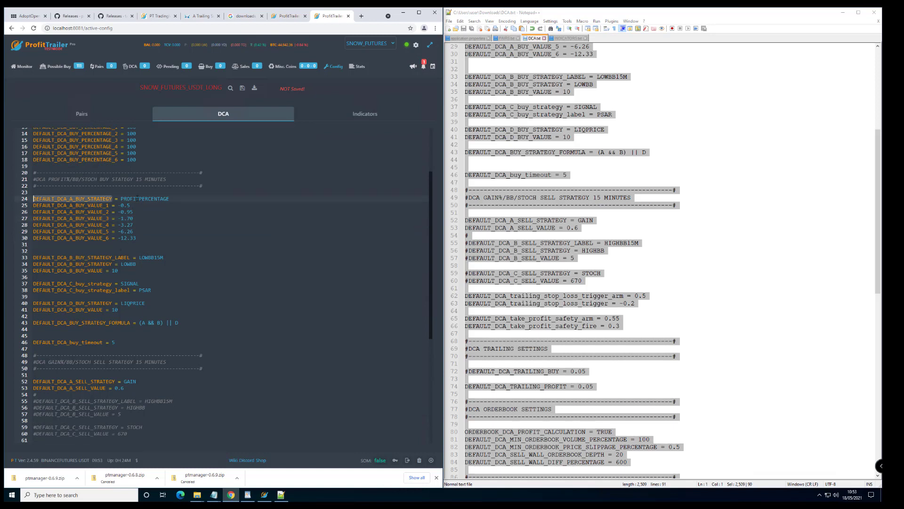
pyautogui.moveTo(131, 206); pyautogui.dragTo(28, 204)
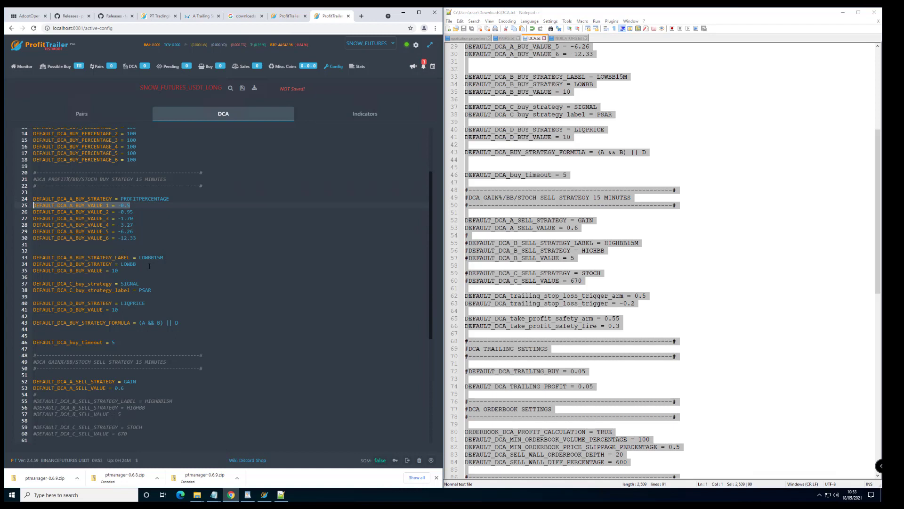
pyautogui.moveTo(139, 322); pyautogui.dragTo(163, 322)
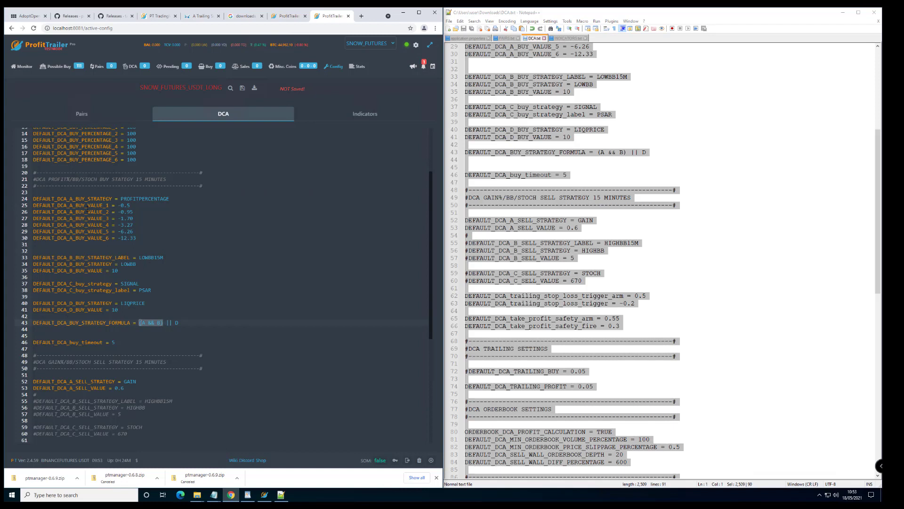
pyautogui.moveTo(131, 205); pyautogui.dragTo(118, 205)
pyautogui.moveTo(164, 257); pyautogui.dragTo(113, 270)
pyautogui.moveTo(158, 287); pyautogui.dragTo(36, 284)
pyautogui.click(132, 218)
pyautogui.doubleClick(135, 263)
pyautogui.doubleClick(129, 283)
pyautogui.click(151, 290)
pyautogui.doubleClick(132, 283)
pyautogui.doubleClick(150, 290)
pyautogui.moveTo(159, 288); pyautogui.dragTo(36, 284)
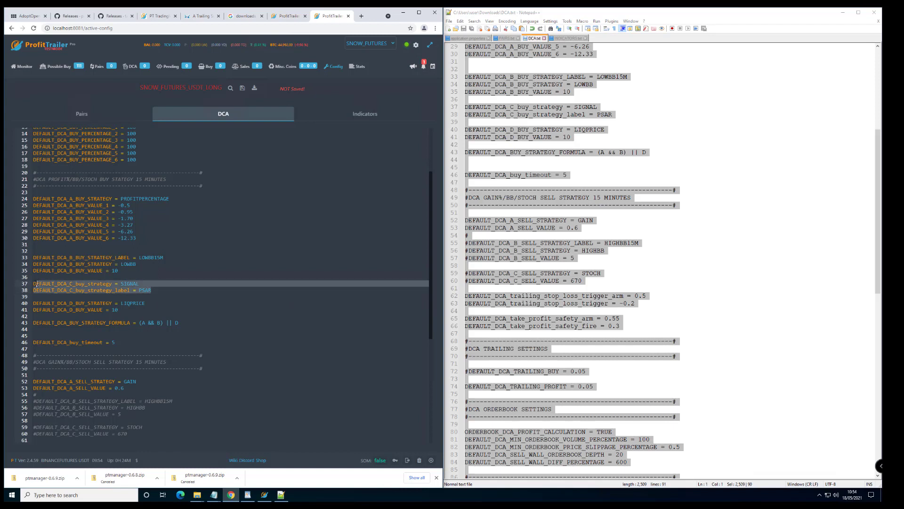
pyautogui.click(163, 323)
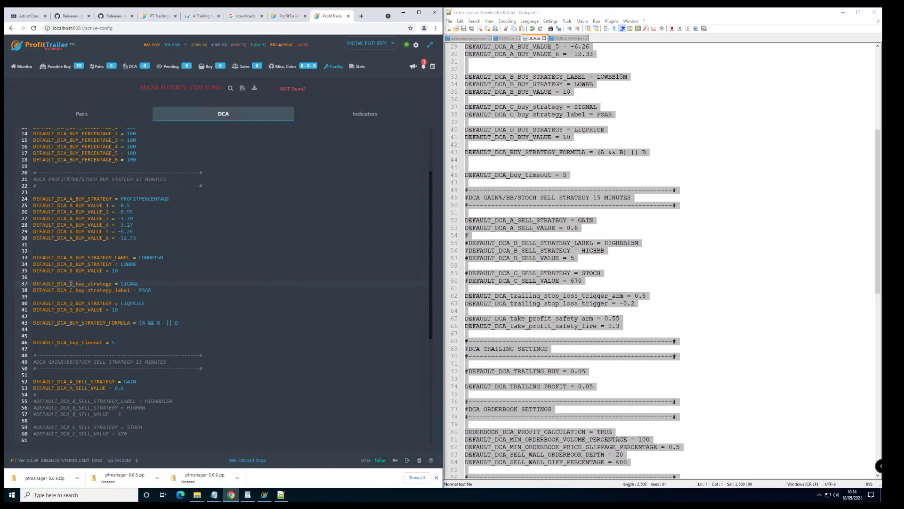
pyautogui.click(161, 323)
pyautogui.doubleClick(168, 323)
pyautogui.click(139, 323)
pyautogui.moveTo(140, 323); pyautogui.dragTo(143, 323)
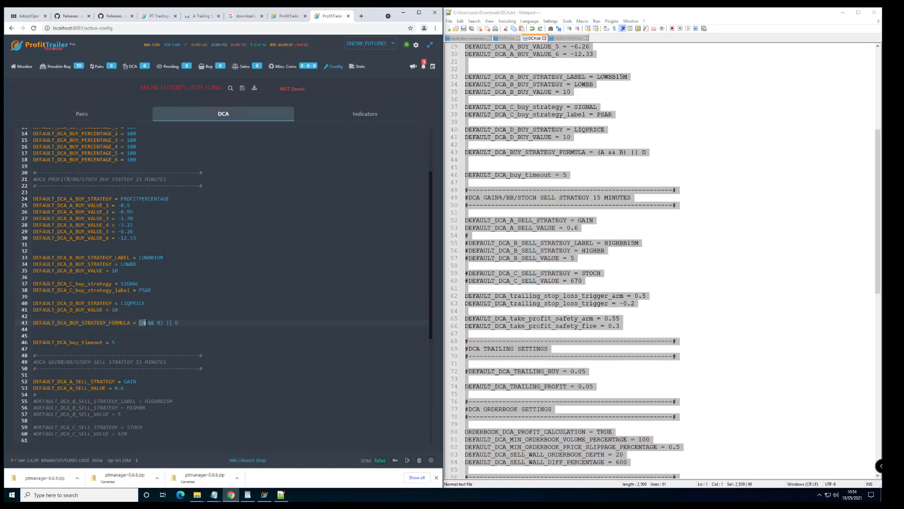
pyautogui.doubleClick(123, 199)
pyautogui.click(161, 317)
pyautogui.doubleClick(140, 258)
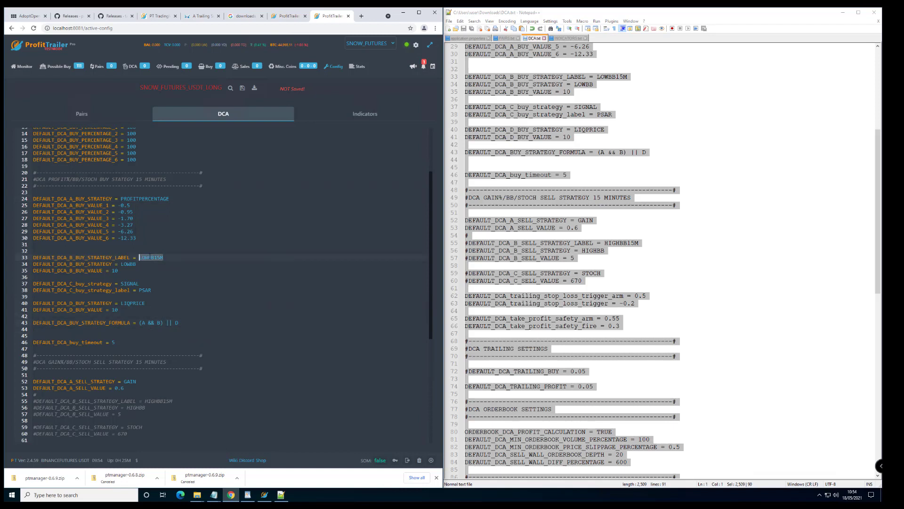
pyautogui.doubleClick(170, 322)
pyautogui.doubleClick(177, 322)
pyautogui.click(133, 303)
pyautogui.doubleClick(124, 303)
pyautogui.click(146, 303)
pyautogui.doubleClick(138, 198)
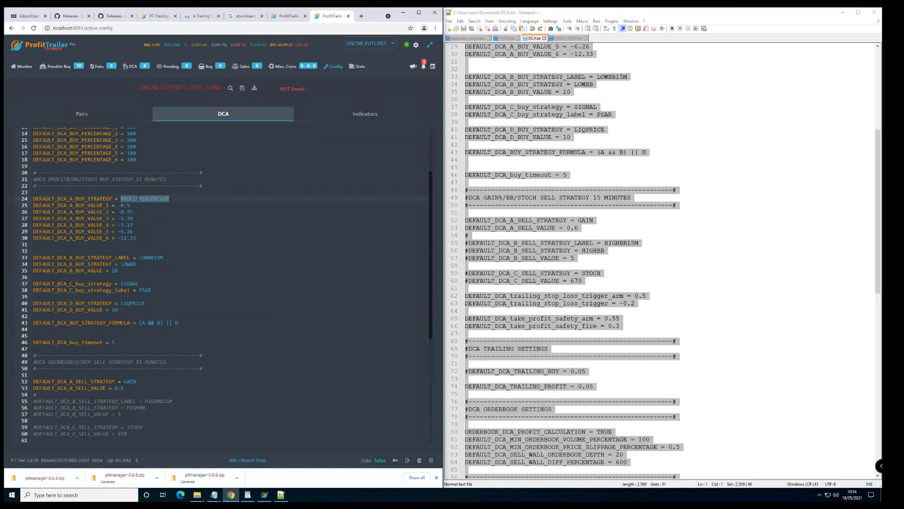
pyautogui.doubleClick(149, 257)
pyautogui.doubleClick(141, 302)
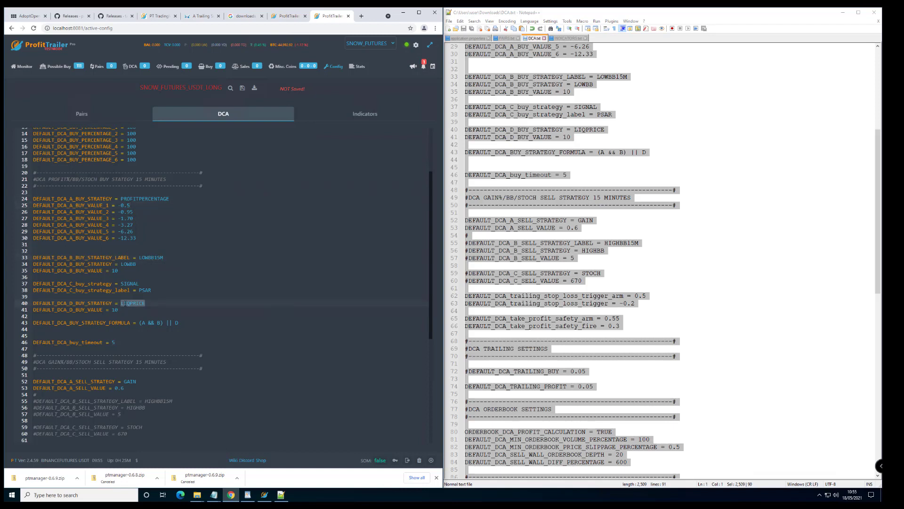
pyautogui.click(160, 323)
pyautogui.moveTo(139, 322); pyautogui.dragTo(178, 322)
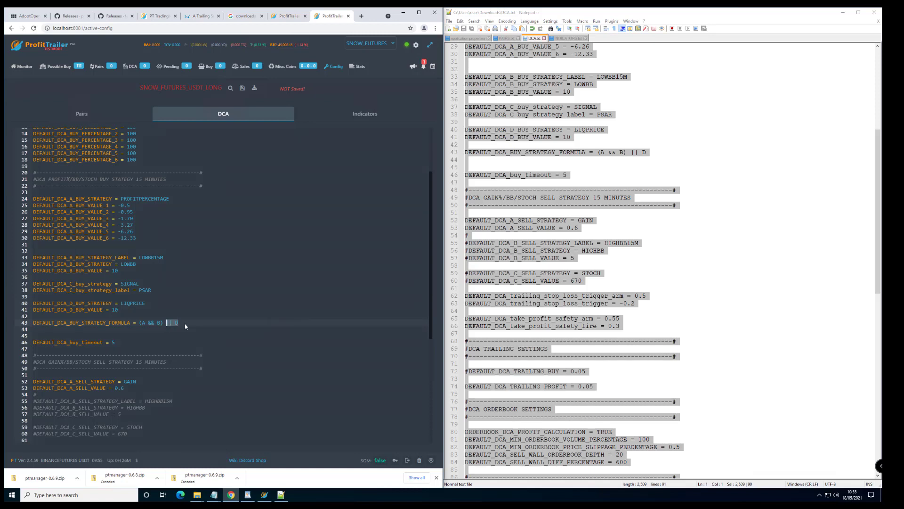
pyautogui.press('Down')
pyautogui.press('Down')
pyautogui.scroll(-5, 192, 311)
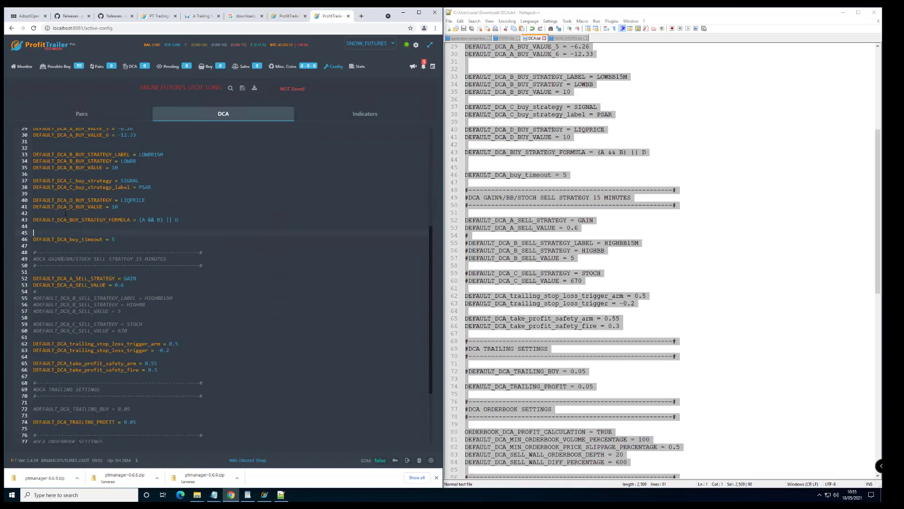
pyautogui.press('End')
pyautogui.moveTo(115, 239)
pyautogui.mouseDown()
pyautogui.moveTo(33, 240)
pyautogui.moveTo(112, 239)
pyautogui.mouseUp()
pyautogui.click(122, 239)
pyautogui.scroll(-2, 222, 303)
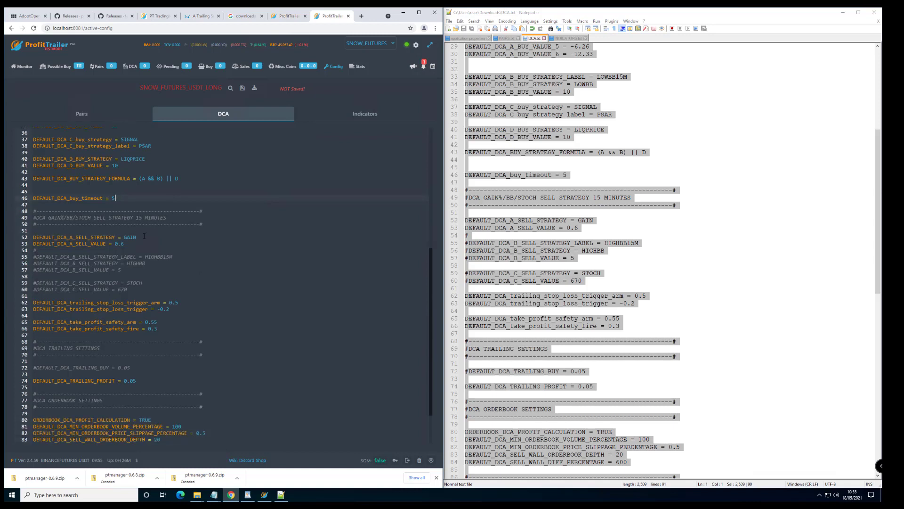
pyautogui.scroll(-2, 101, 210)
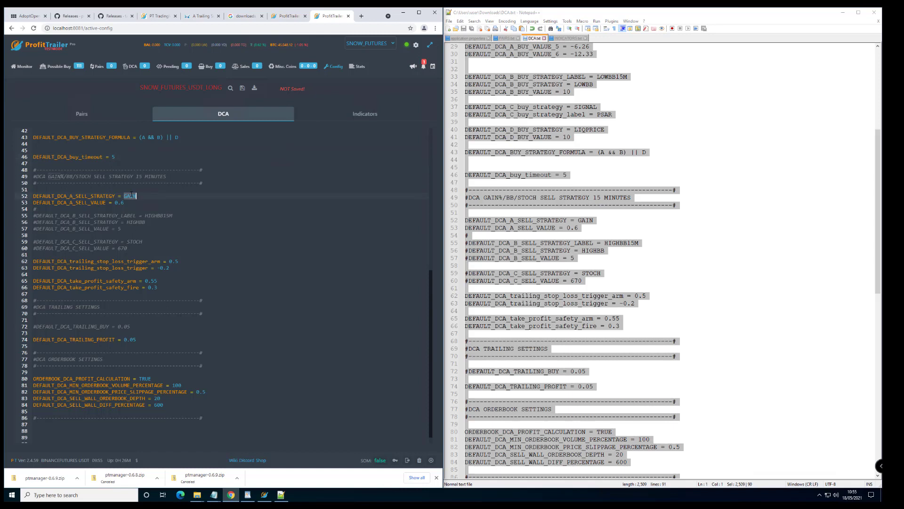
pyautogui.moveTo(125, 202); pyautogui.dragTo(115, 203)
pyautogui.click(169, 248)
pyautogui.doubleClick(166, 216)
pyautogui.click(121, 228)
pyautogui.hotkey('shift', 'Down')
pyautogui.hotkey('shift', 'Down')
pyautogui.hotkey('shift', 'Down')
pyautogui.hotkey('shift', 'Down')
pyautogui.hotkey('shift', 'Down')
pyautogui.press('Down')
pyautogui.press('Down')
pyautogui.press('Down')
pyautogui.press('Down')
pyautogui.doubleClick(134, 242)
pyautogui.doubleClick(156, 215)
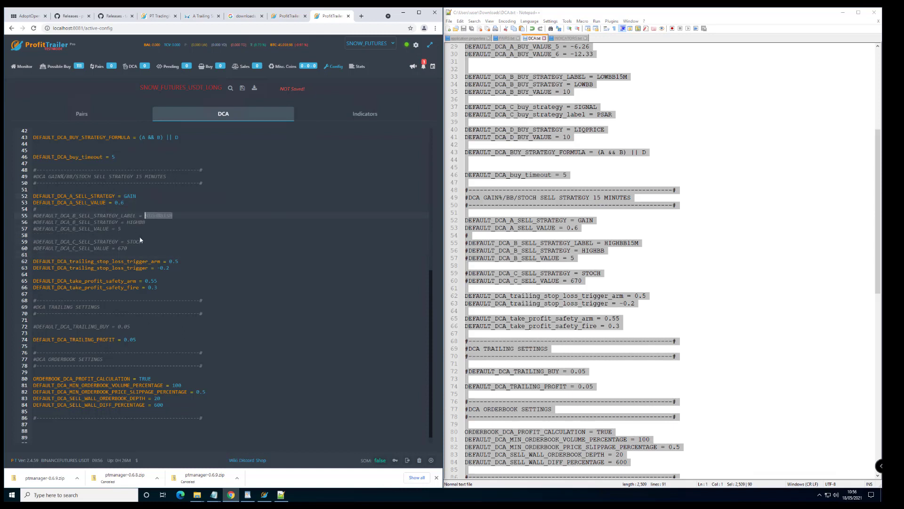
pyautogui.doubleClick(125, 195)
pyautogui.doubleClick(164, 215)
pyautogui.doubleClick(128, 241)
# Save the DCA configuration and open the Indicators configuration.
pyautogui.moveTo(164, 286); pyautogui.dragTo(33, 260)
pyautogui.scroll(-1, 179, 275)
pyautogui.click(177, 375)
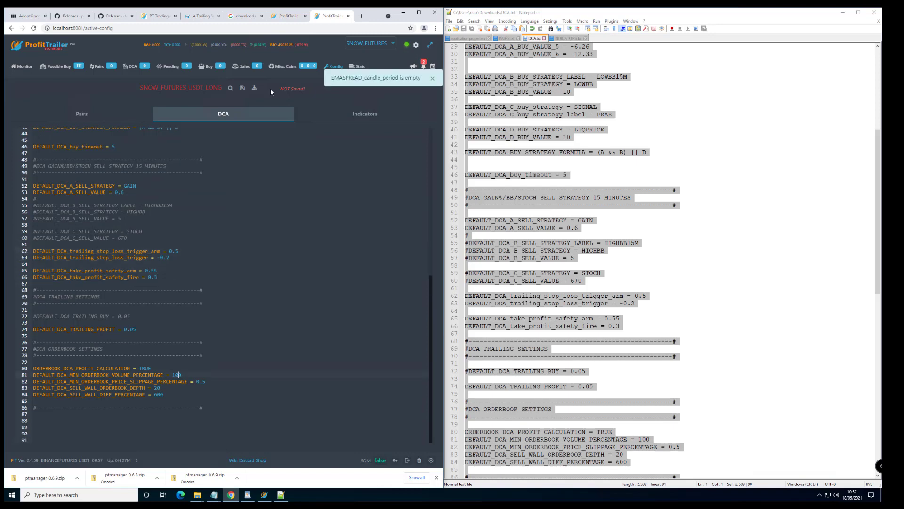
pyautogui.click(242, 90)
pyautogui.click(355, 118)
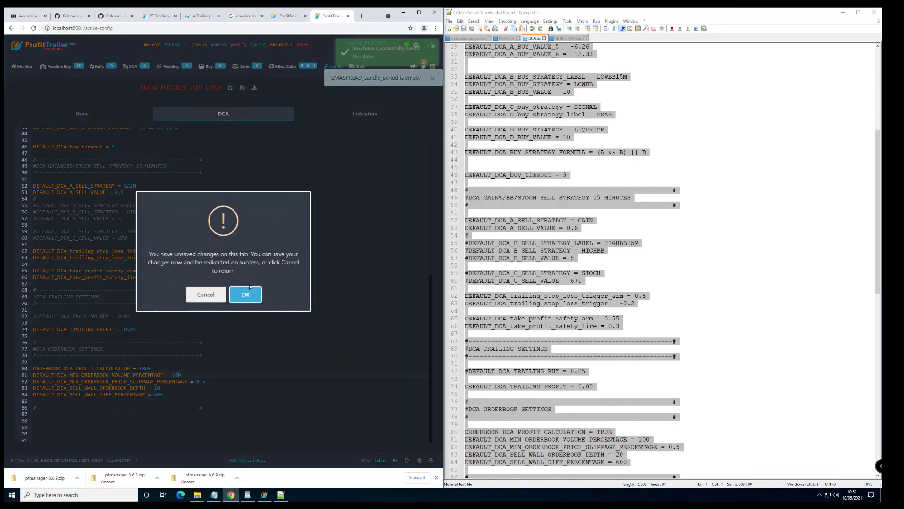
pyautogui.click(204, 295)
pyautogui.click(223, 294)
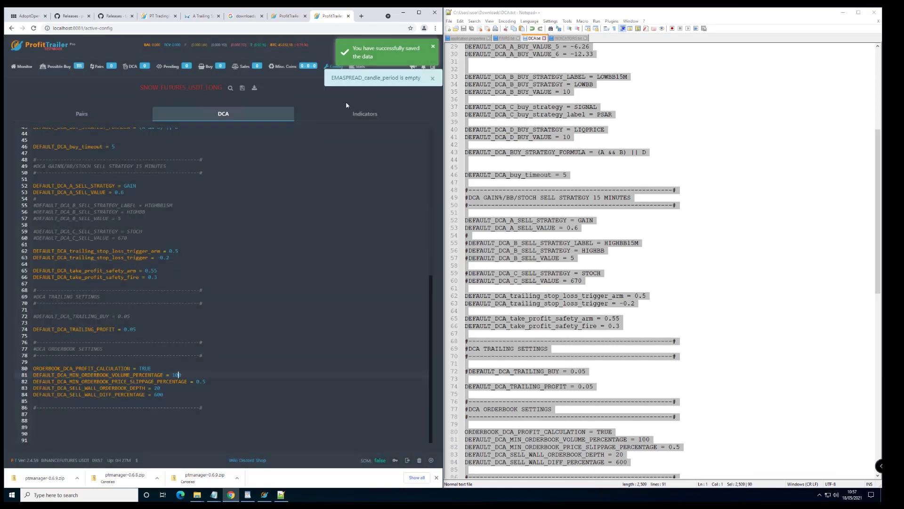
pyautogui.click(397, 114)
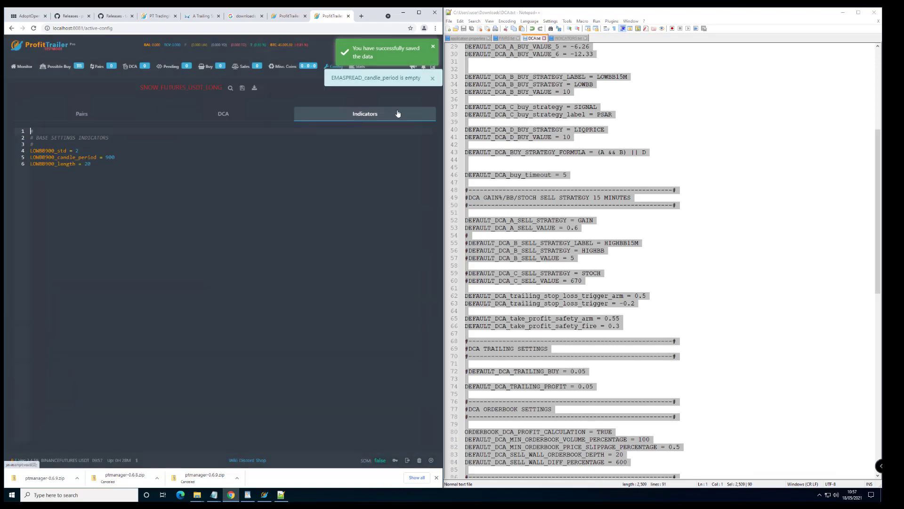
# Copy all of INDICATORS.txt and paste it over the short Indicators config, giving 42 lines.
pyautogui.click(118, 189)
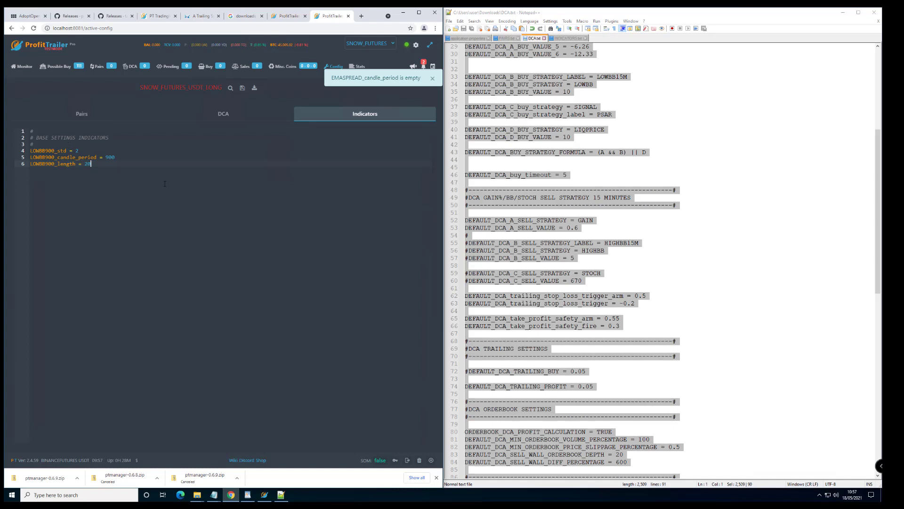
pyautogui.click(567, 38)
pyautogui.click(563, 99)
pyautogui.hotkey('ctrl', 'a')
pyautogui.hotkey('ctrl', 'c')
pyautogui.click(132, 165)
pyautogui.hotkey('ctrl', 'a')
pyautogui.hotkey('ctrl', 'v')
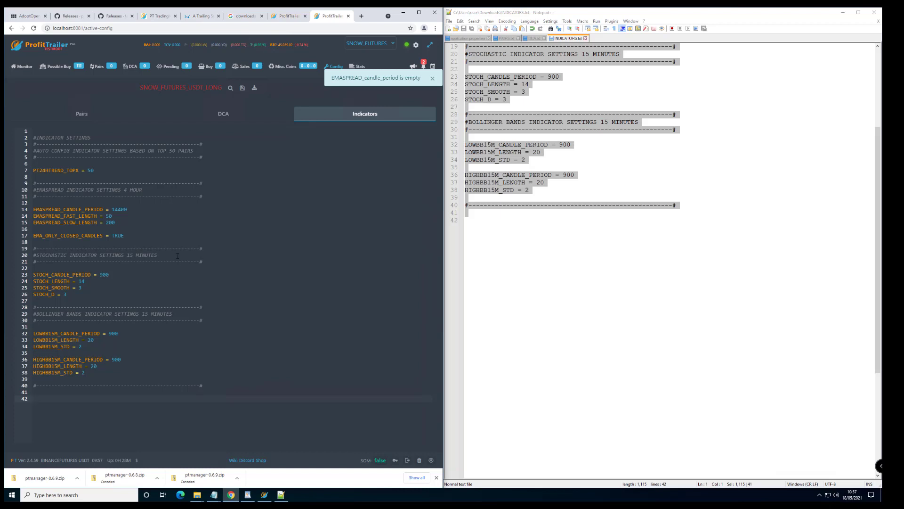
# Dismiss the empty candle period warning and look through the Pairs, Indicators and DCA config sections.
pyautogui.click(86, 120)
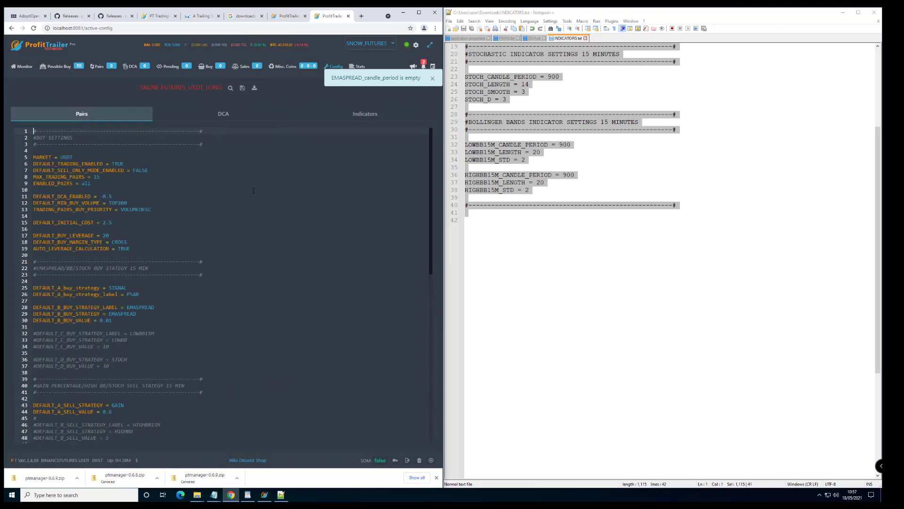
pyautogui.click(433, 79)
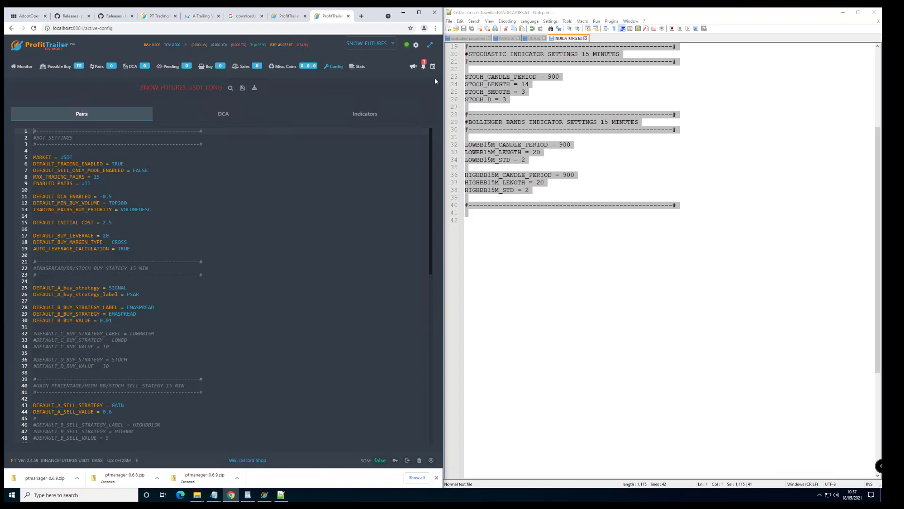
pyautogui.click(334, 66)
pyautogui.click(343, 83)
pyautogui.click(361, 117)
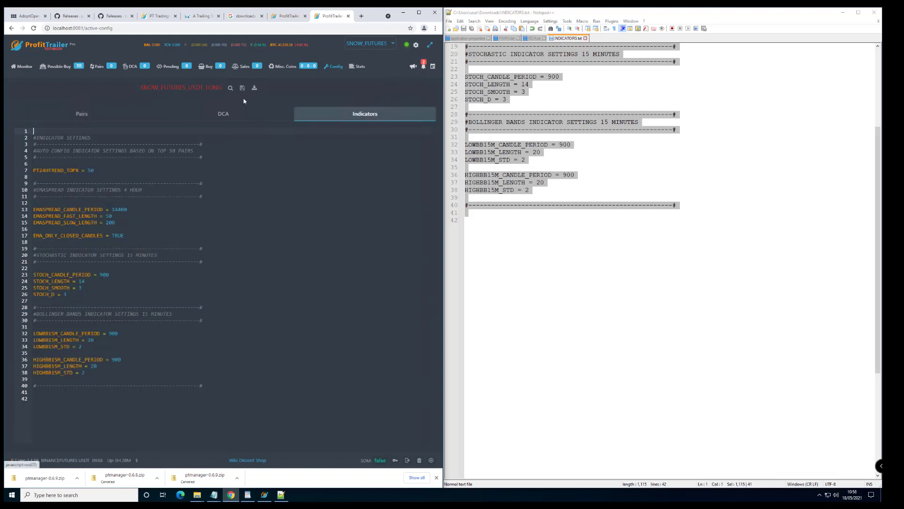
pyautogui.click(225, 116)
pyautogui.click(104, 118)
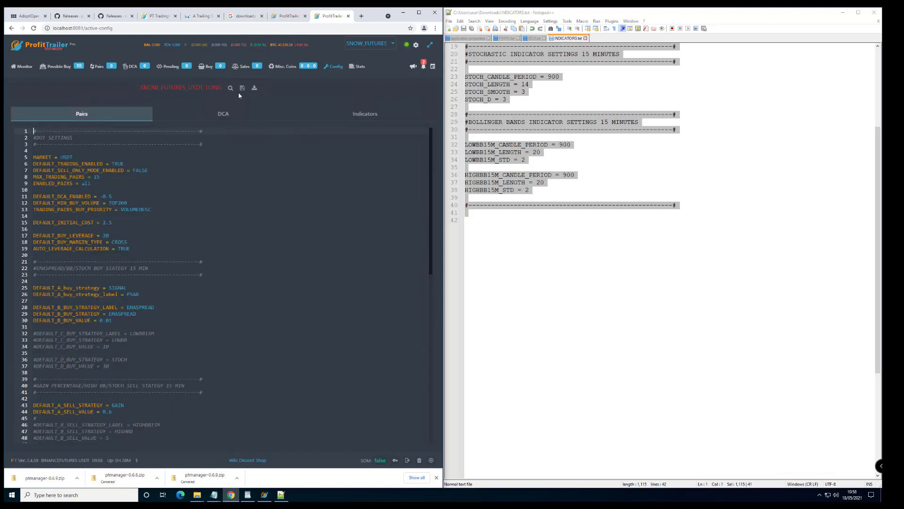
# Check the list of bot configs, then bring up the Monitor dashboard.
pyautogui.click(366, 43)
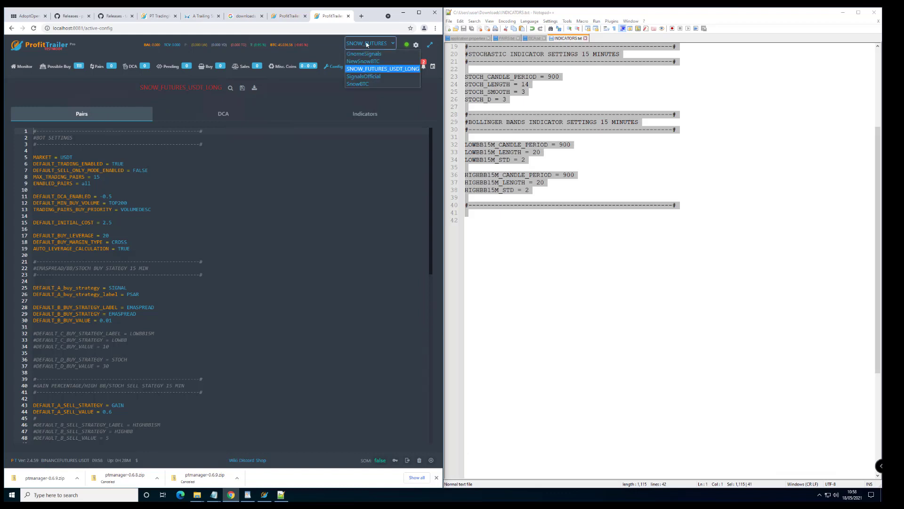
pyautogui.click(366, 43)
pyautogui.click(366, 44)
pyautogui.click(418, 71)
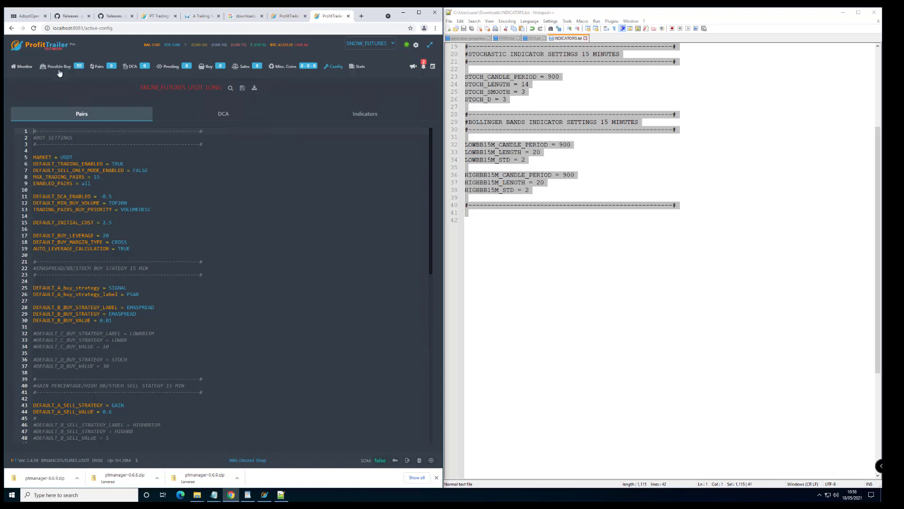
pyautogui.click(25, 68)
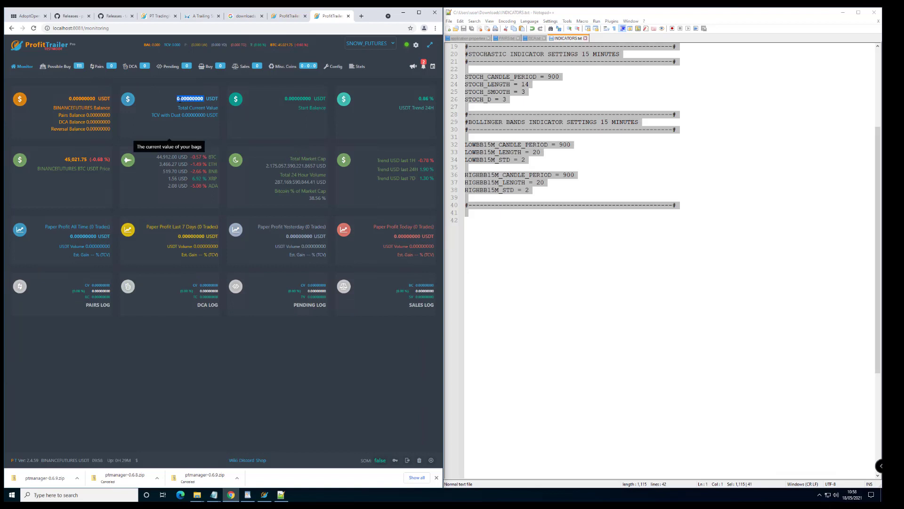
# Highlight the Start Balance and Total Current Value figures on the dashboard.
pyautogui.doubleClick(293, 98)
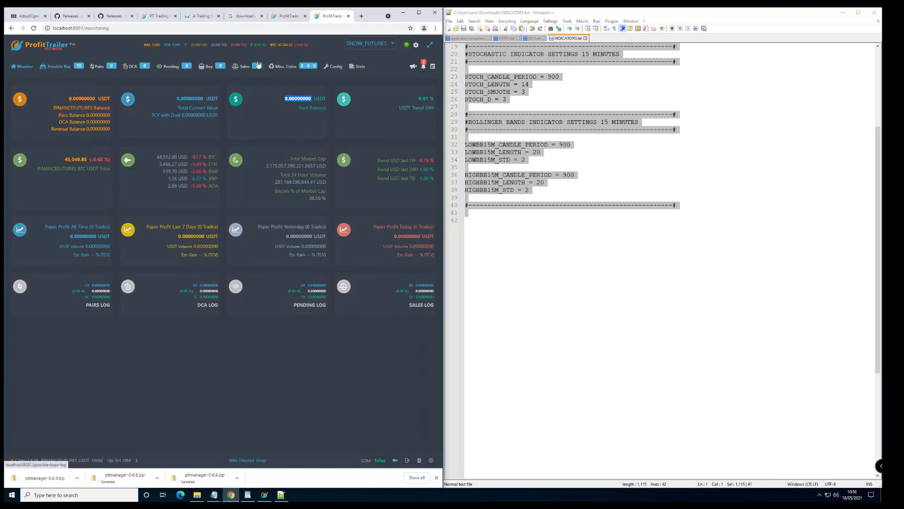
pyautogui.doubleClick(190, 98)
pyautogui.moveTo(179, 99); pyautogui.dragTo(166, 100)
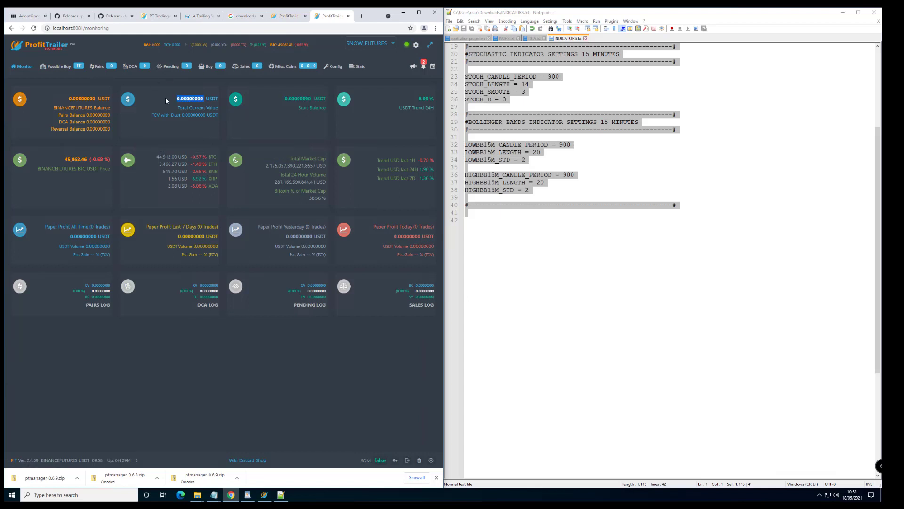
# Set Test Mode Balance to 10000 in User Settings, save, and return to Monitor.
pyautogui.click(416, 45)
pyautogui.click(100, 94)
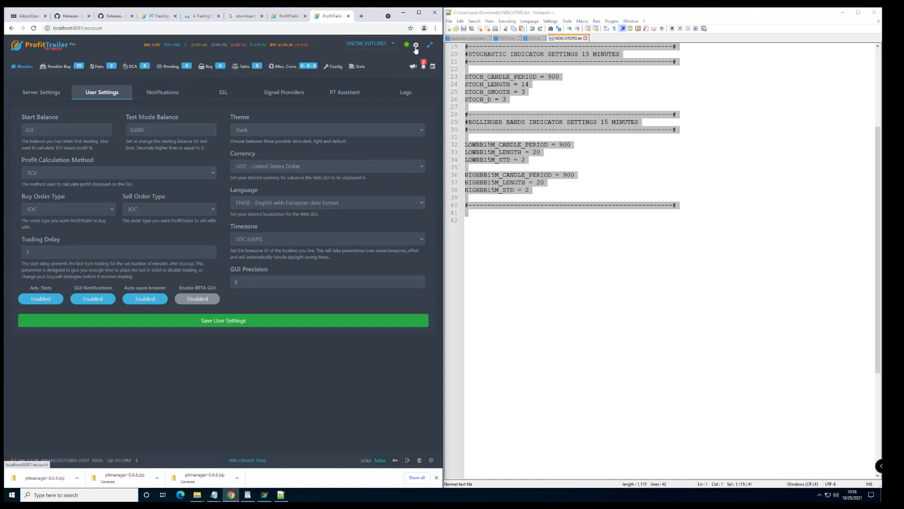
pyautogui.click(174, 128)
pyautogui.hotkey('ctrl', 'a')
pyautogui.write('100')
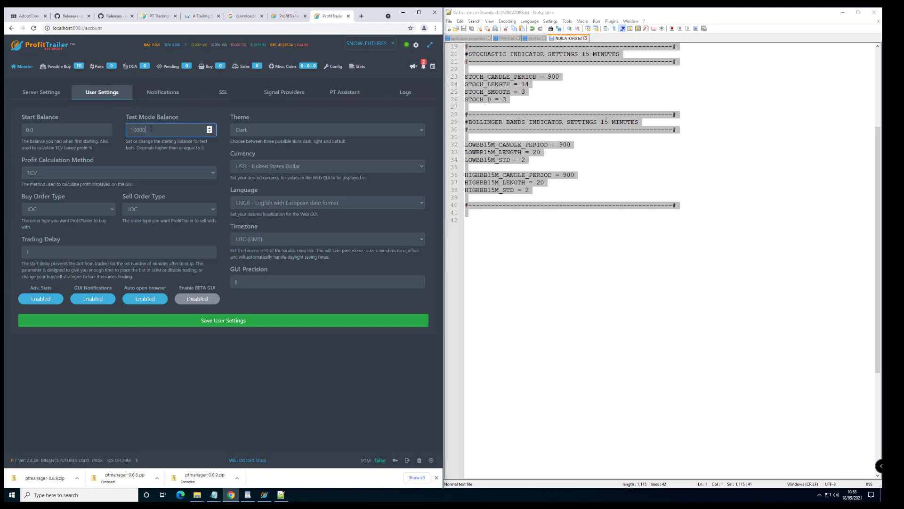
pyautogui.click(231, 320)
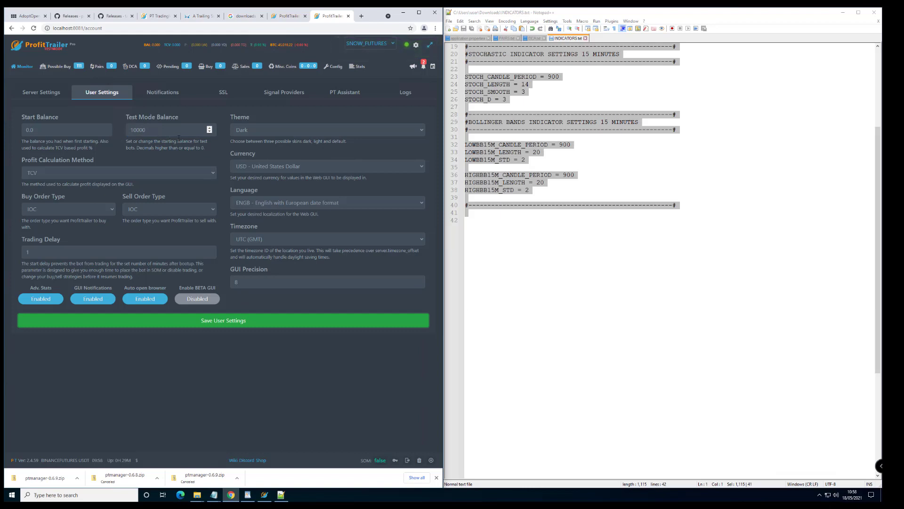
pyautogui.click(28, 68)
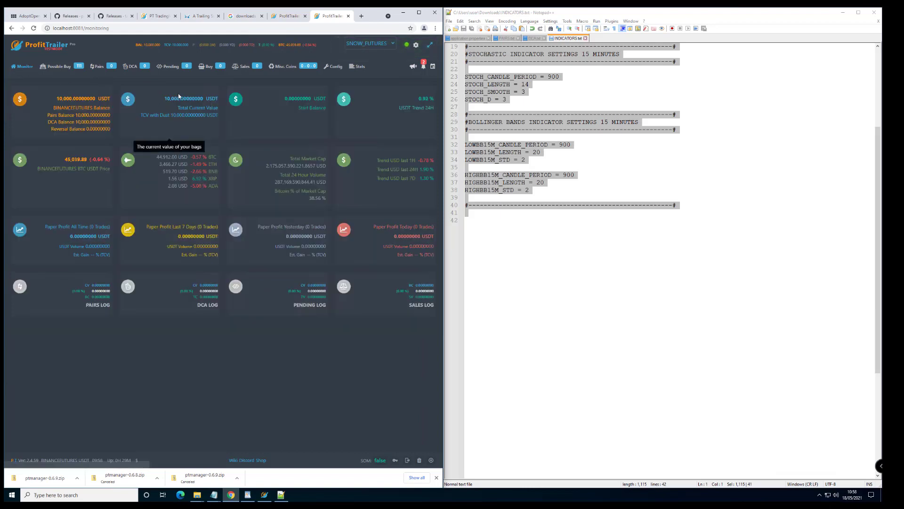
pyautogui.moveTo(164, 99)
pyautogui.mouseDown()
pyautogui.moveTo(193, 99)
pyautogui.moveTo(180, 99)
pyautogui.mouseUp()
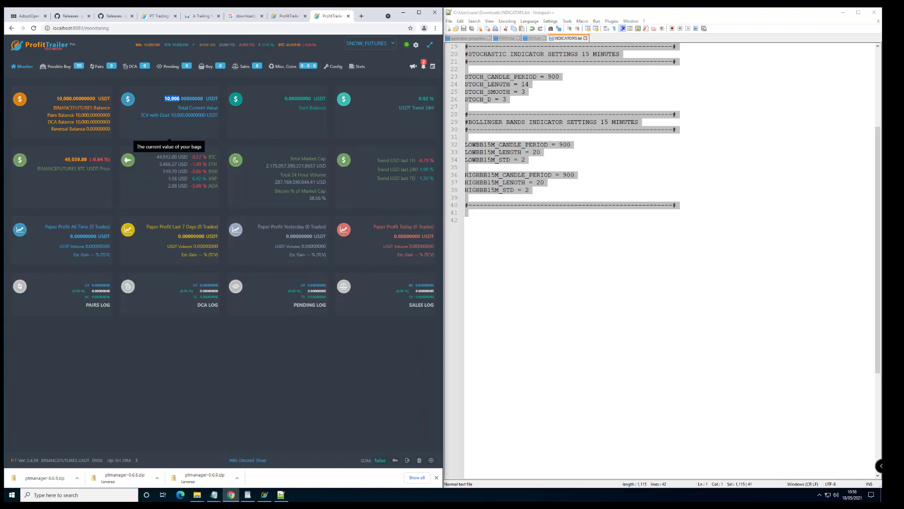
pyautogui.click(56, 67)
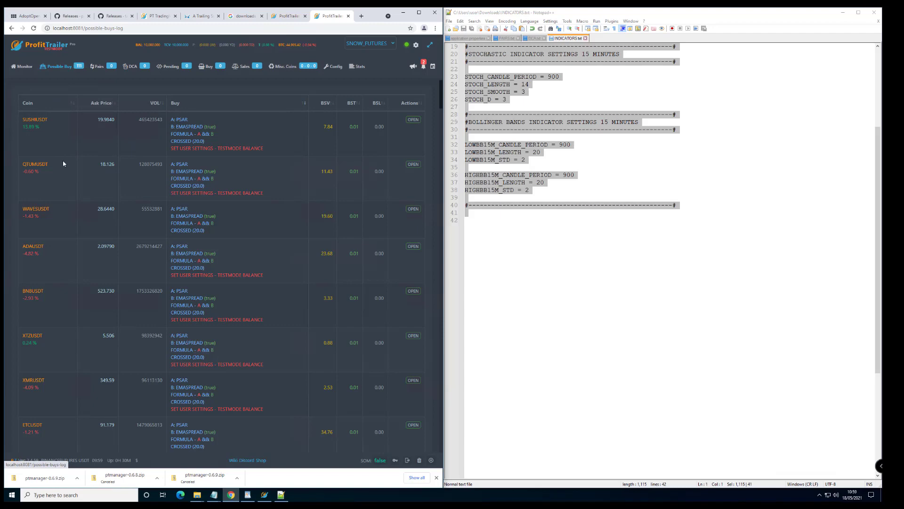
pyautogui.scroll(-20, 70, 130)
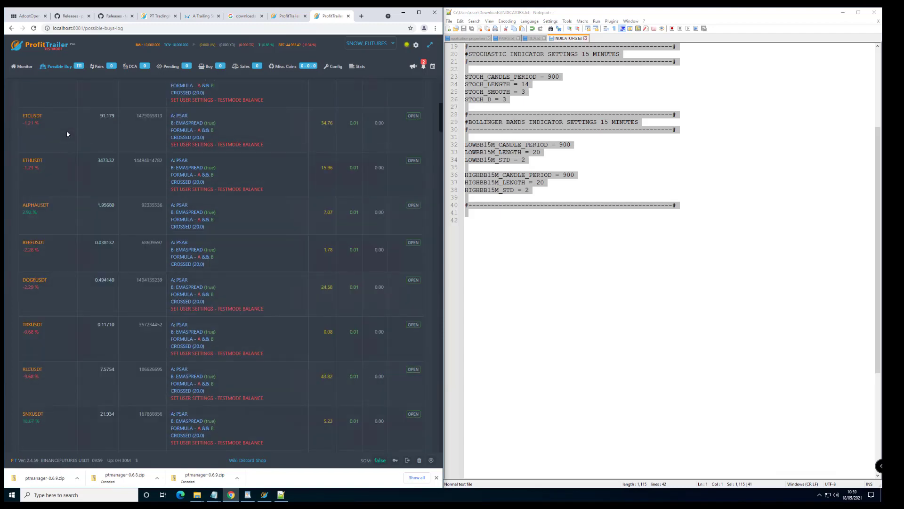
pyautogui.scroll(-15, 64, 133)
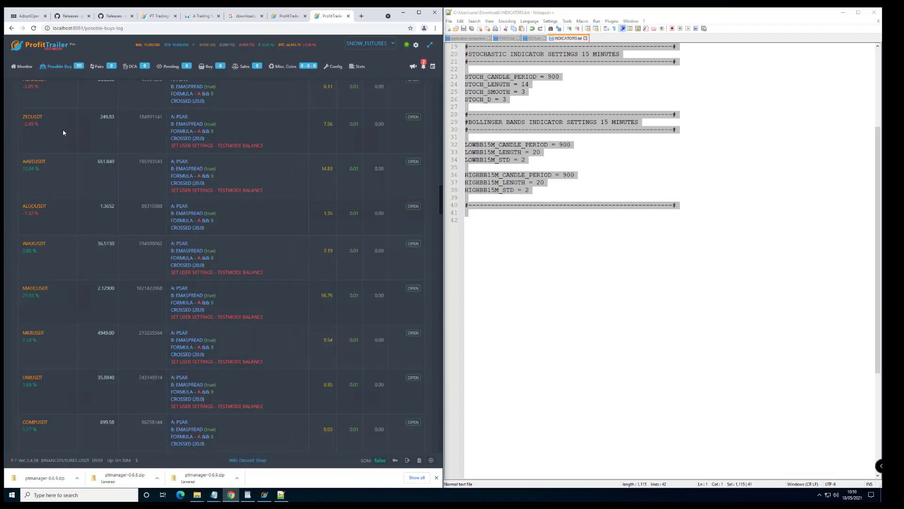
pyautogui.scroll(20, 69, 131)
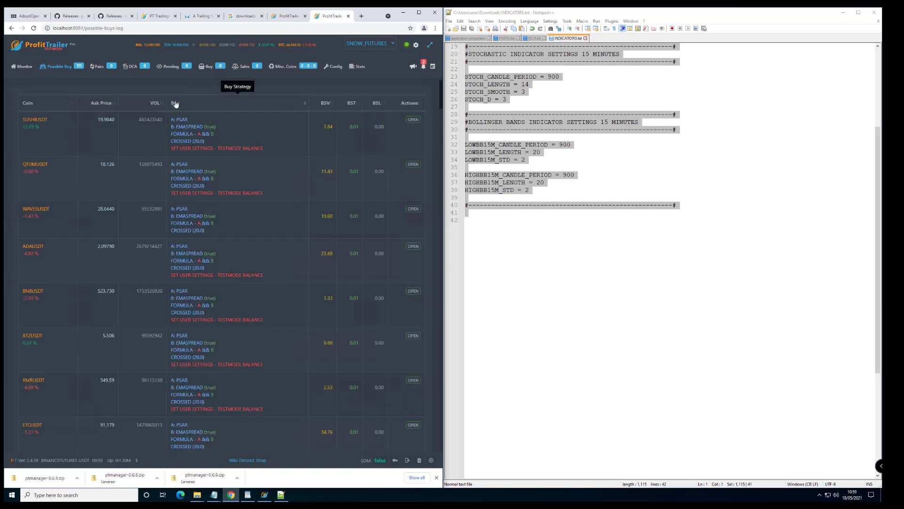
pyautogui.moveTo(172, 119); pyautogui.dragTo(213, 134)
pyautogui.doubleClick(191, 126)
pyautogui.click(215, 126)
pyautogui.click(207, 127)
pyautogui.click(210, 133)
pyautogui.doubleClick(199, 133)
pyautogui.click(215, 137)
pyautogui.moveTo(213, 133); pyautogui.dragTo(211, 134)
pyautogui.click(209, 125)
pyautogui.doubleClick(181, 121)
pyautogui.click(209, 127)
pyautogui.click(25, 68)
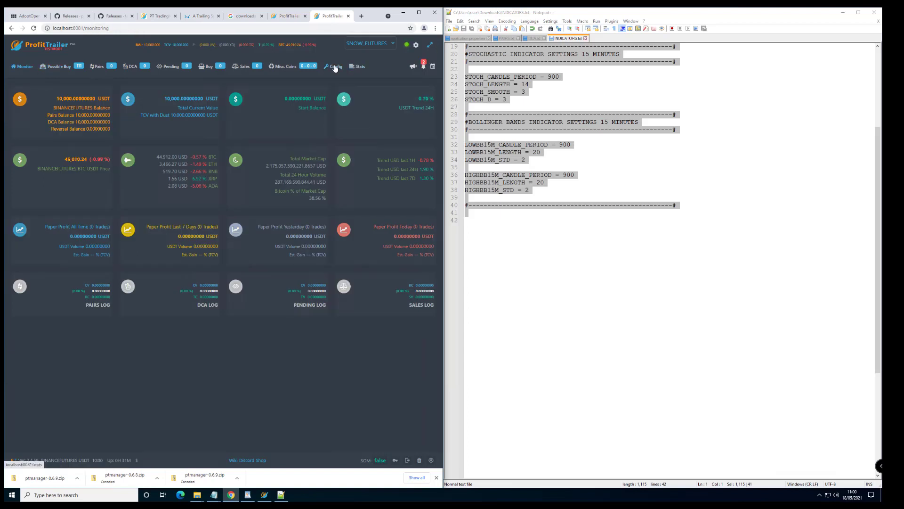
# Open the active config editor on its DCA section.
pyautogui.moveTo(326, 69)
pyautogui.click(337, 85)
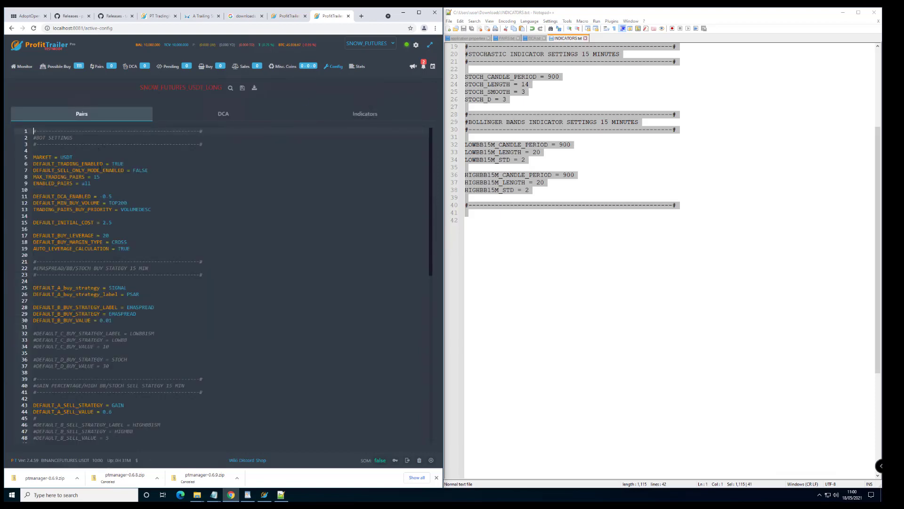
pyautogui.scroll(-10, 100, 168)
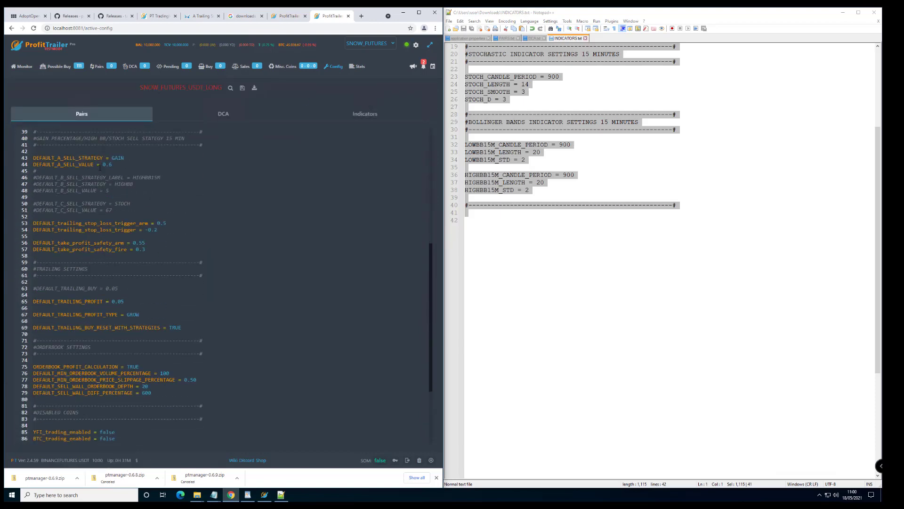
pyautogui.scroll(10, 100, 167)
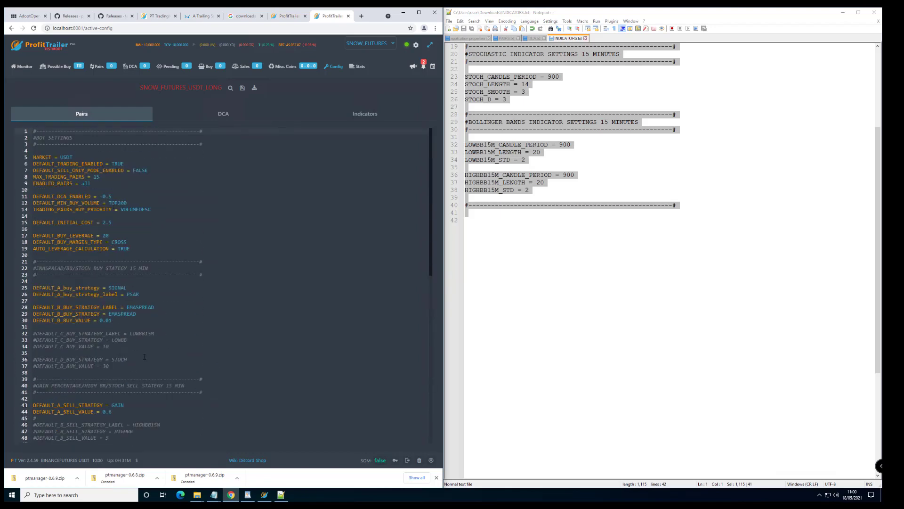
pyautogui.click(223, 114)
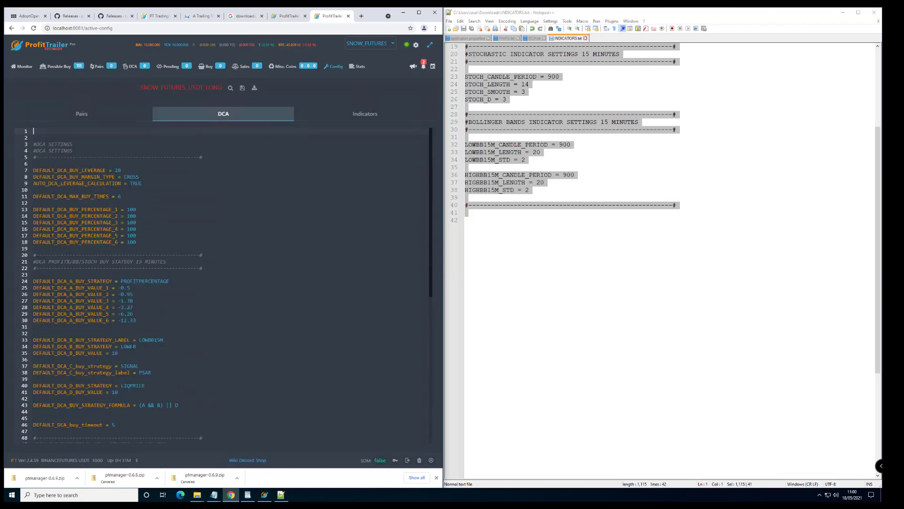
# Inspect DCA strategy A's buy value lines 23–30, glance at Indicators, and return to DCA.
pyautogui.moveTo(140, 322); pyautogui.dragTo(33, 281)
pyautogui.moveTo(137, 321); pyautogui.dragTo(19, 278)
pyautogui.click(127, 301)
pyautogui.moveTo(154, 321); pyautogui.dragTo(20, 282)
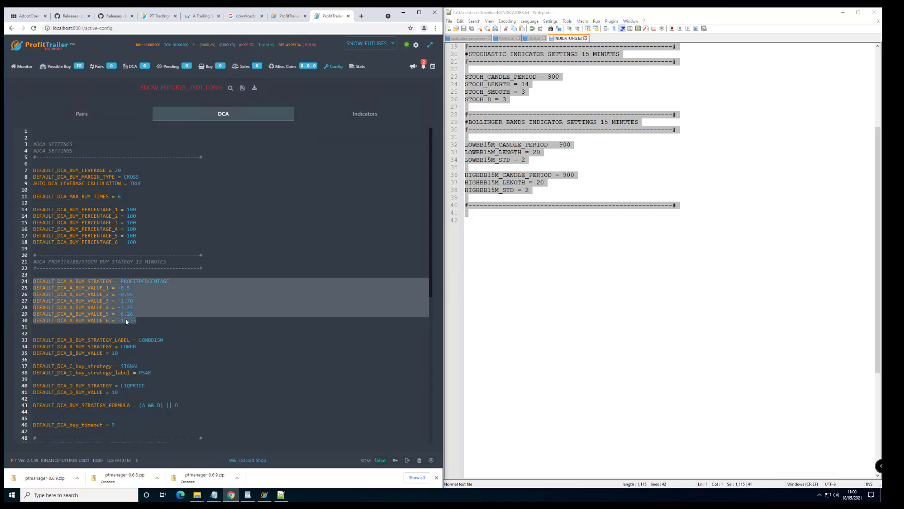
pyautogui.moveTo(137, 321); pyautogui.dragTo(33, 282)
pyautogui.click(122, 287)
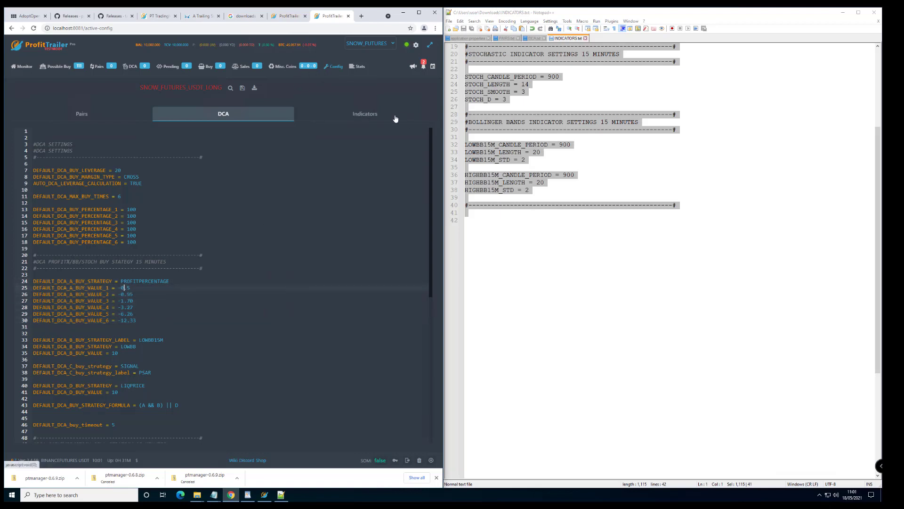
pyautogui.click(365, 115)
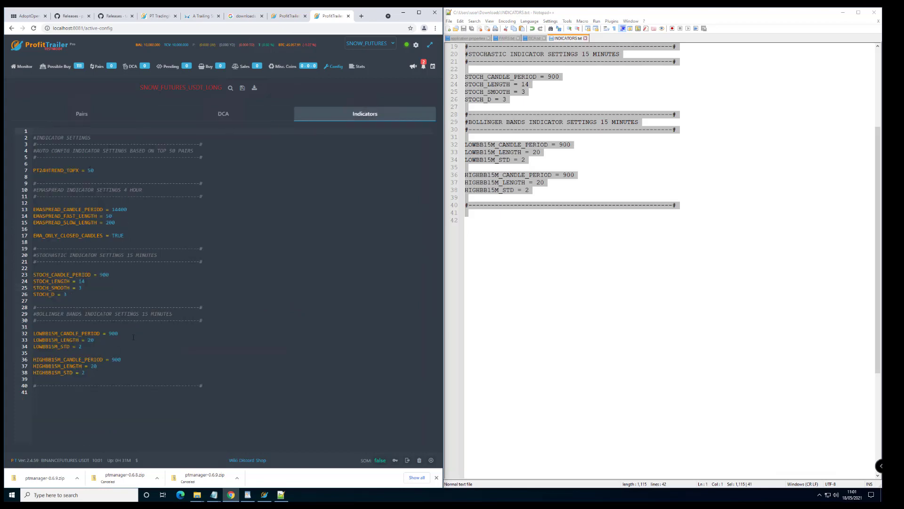
pyautogui.click(222, 115)
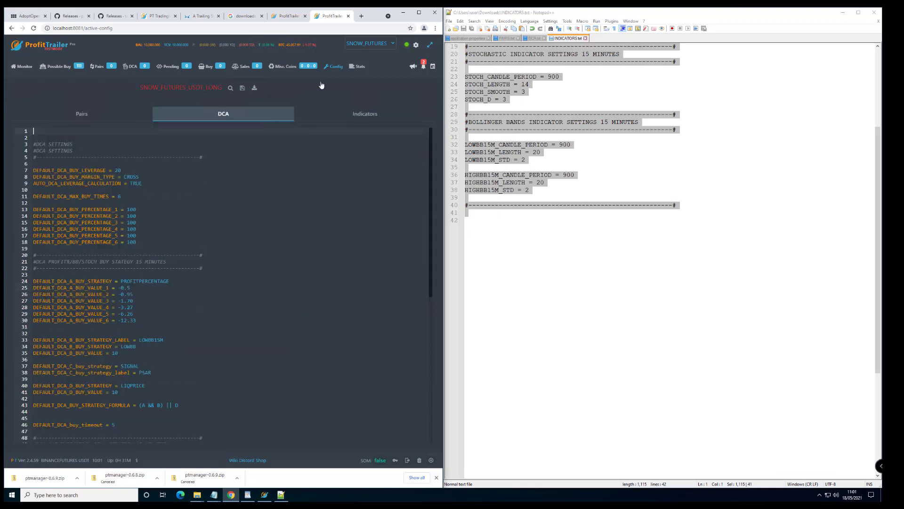
# Confirm the 10000 Test Mode Balance in User Settings, visit Monitor, then reopen User Settings.
pyautogui.click(416, 46)
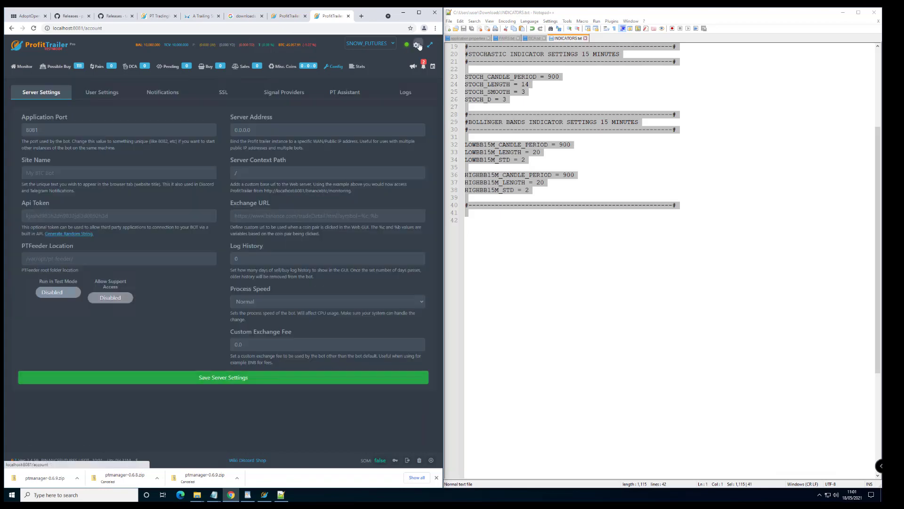
pyautogui.click(98, 92)
pyautogui.moveTo(198, 130); pyautogui.dragTo(125, 134)
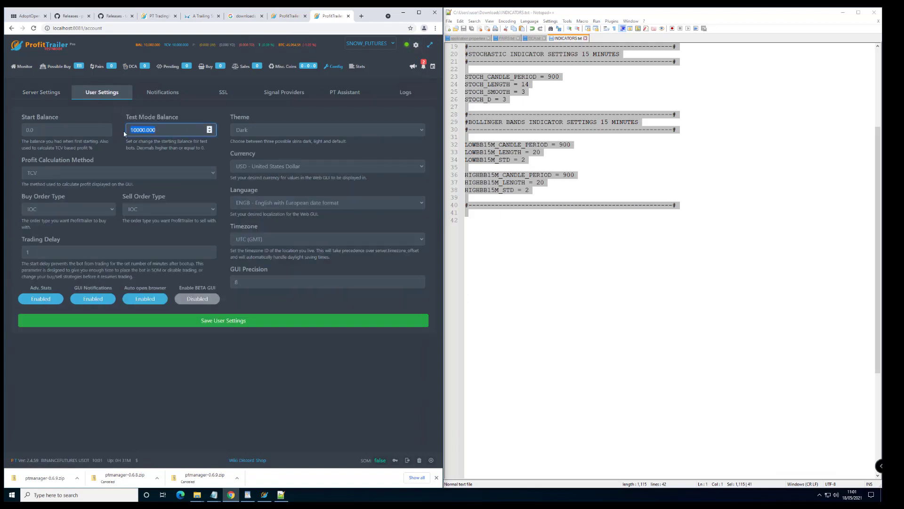
pyautogui.click(35, 93)
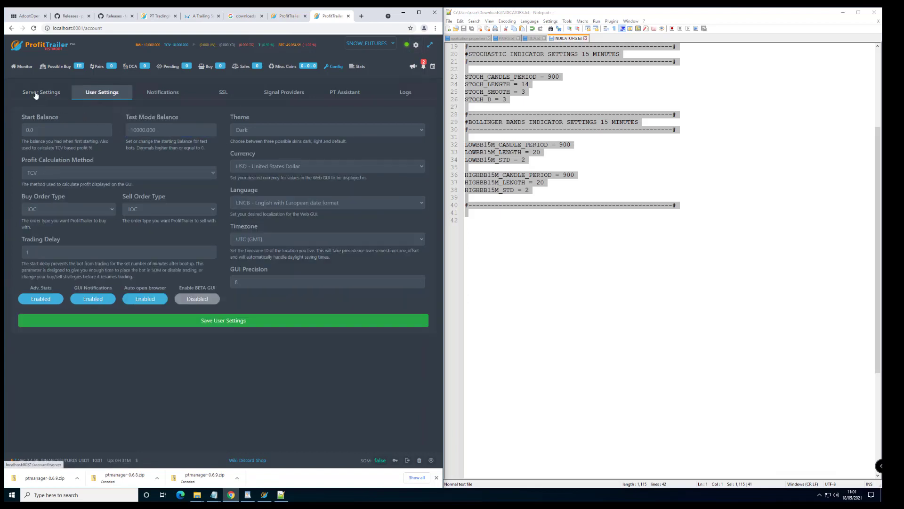
pyautogui.click(22, 66)
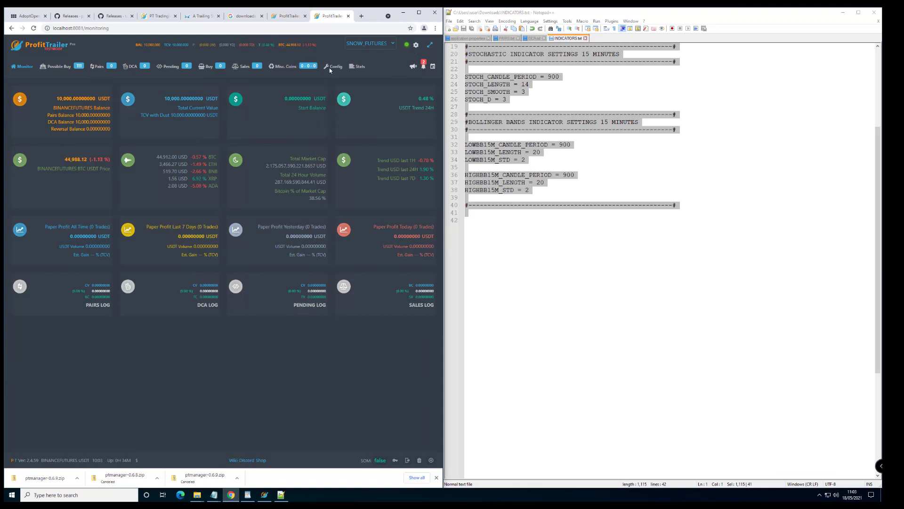
pyautogui.click(416, 45)
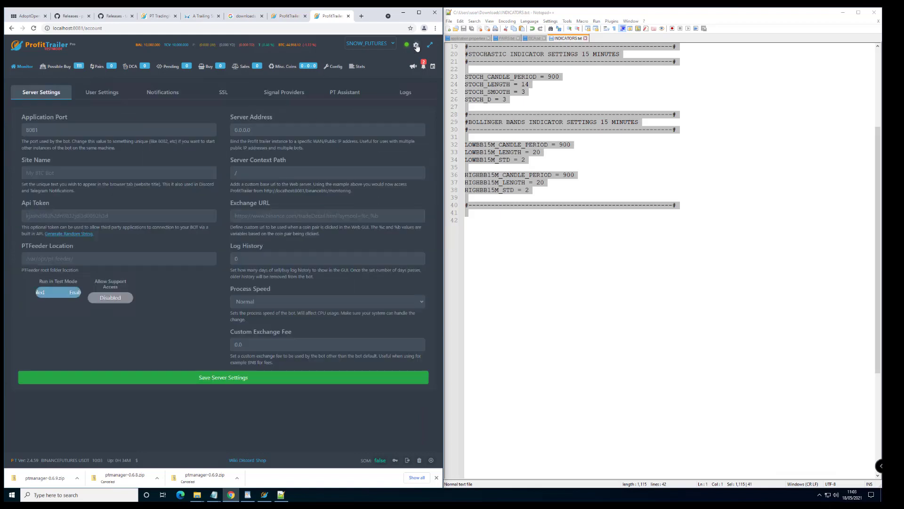
pyautogui.click(107, 95)
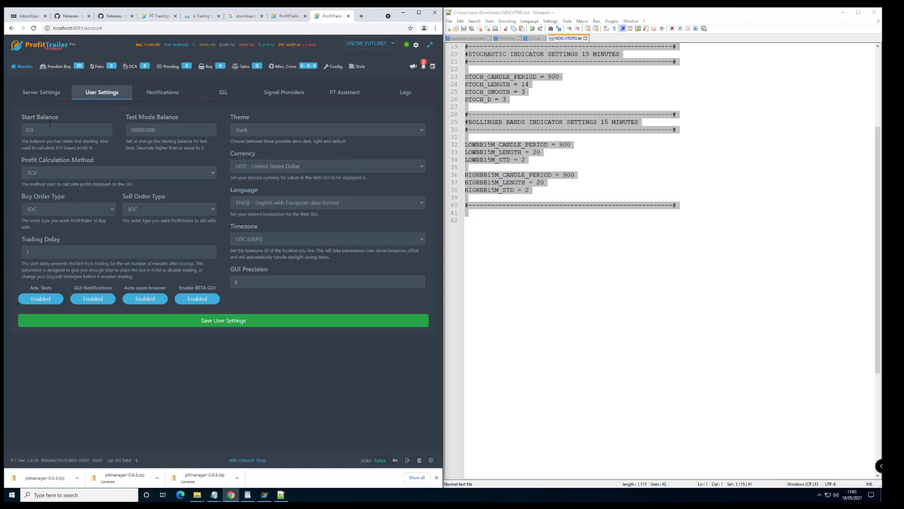
# Change the Server Settings Site Name to 'First USDT BOT', save, and confirm with Submit.
pyautogui.click(35, 94)
pyautogui.click(62, 174)
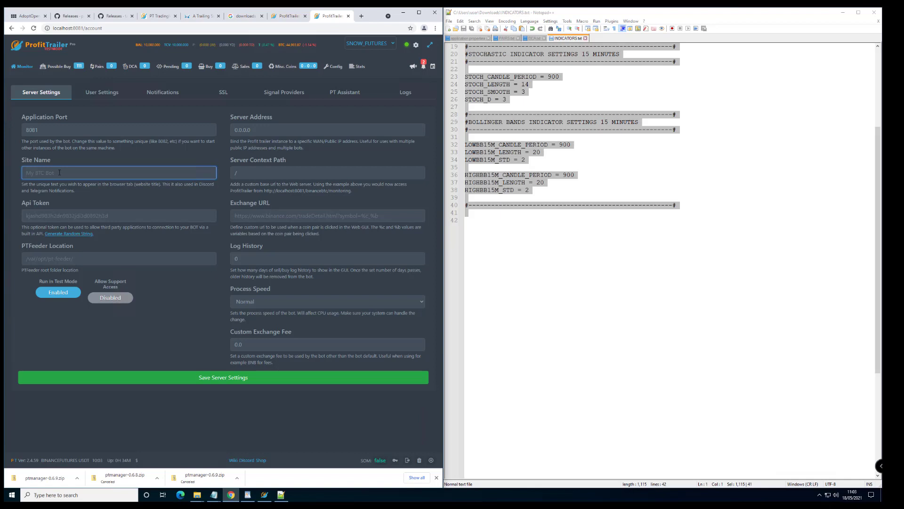
pyautogui.write('First USDT BOT')
pyautogui.click(210, 377)
pyautogui.click(244, 299)
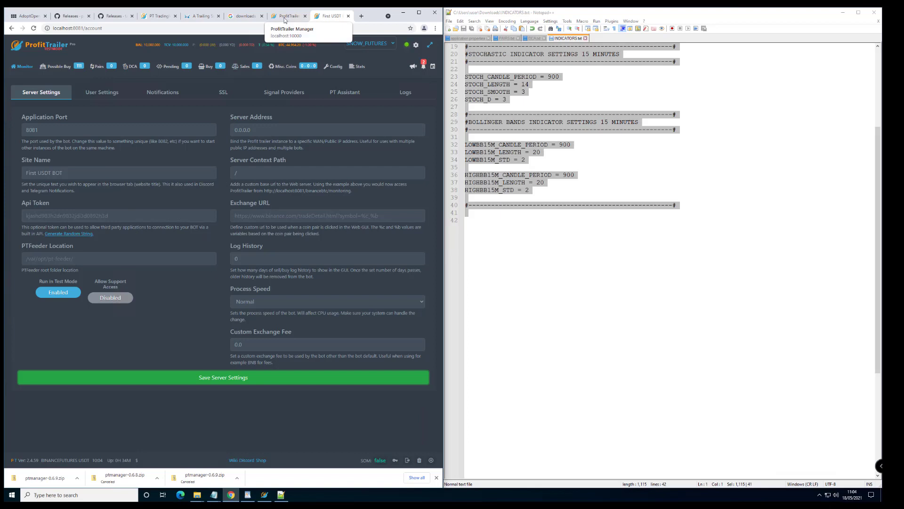
# Go to the ProfitTrailer Manager overview and select the bot card's title text.
pyautogui.click(285, 17)
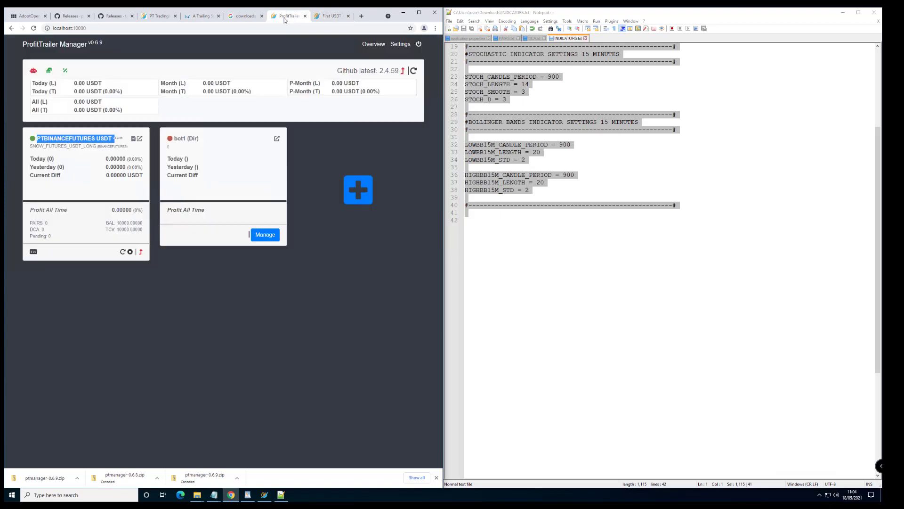
pyautogui.click(227, 278)
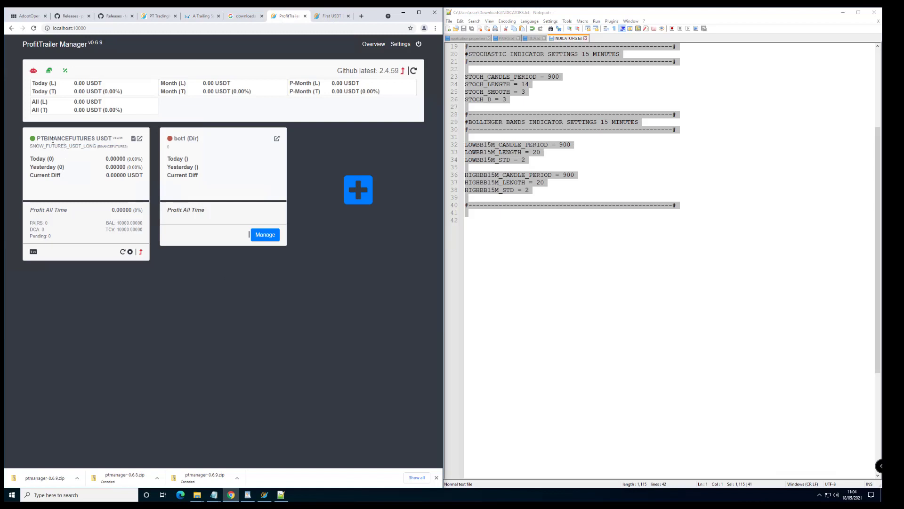
pyautogui.moveTo(45, 138); pyautogui.dragTo(108, 138)
pyautogui.doubleClick(104, 139)
pyautogui.click(104, 139)
pyautogui.moveTo(39, 139); pyautogui.dragTo(109, 138)
pyautogui.click(113, 138)
# Restart the PTBINANCEFUTURES USDT bot and dismiss the restart-sent message.
pyautogui.click(123, 252)
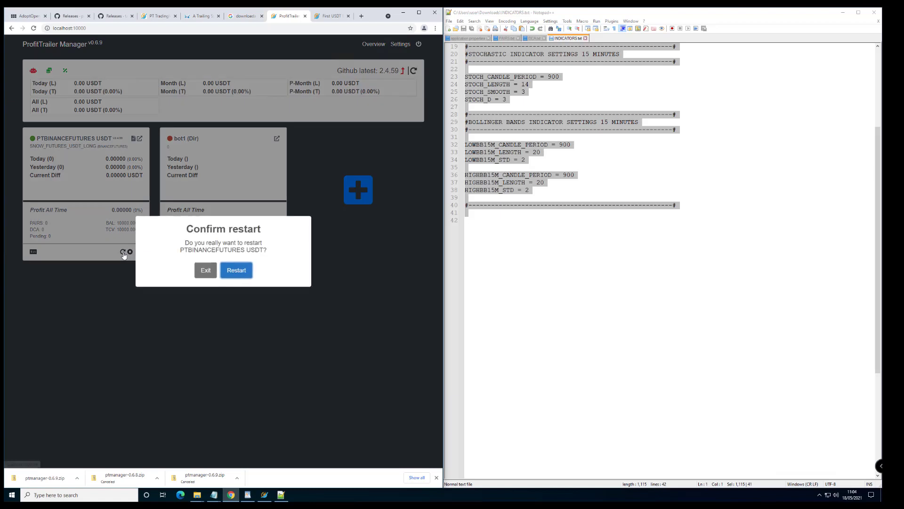
pyautogui.click(235, 270)
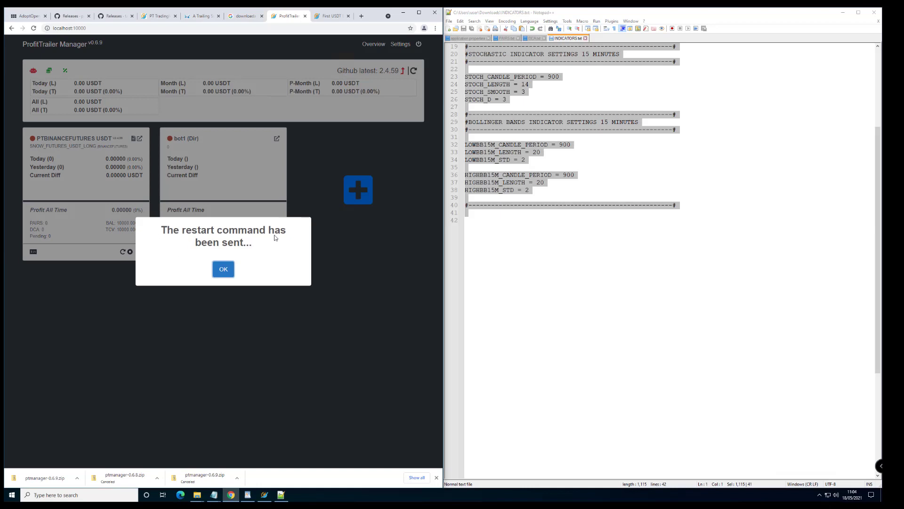
pyautogui.click(223, 269)
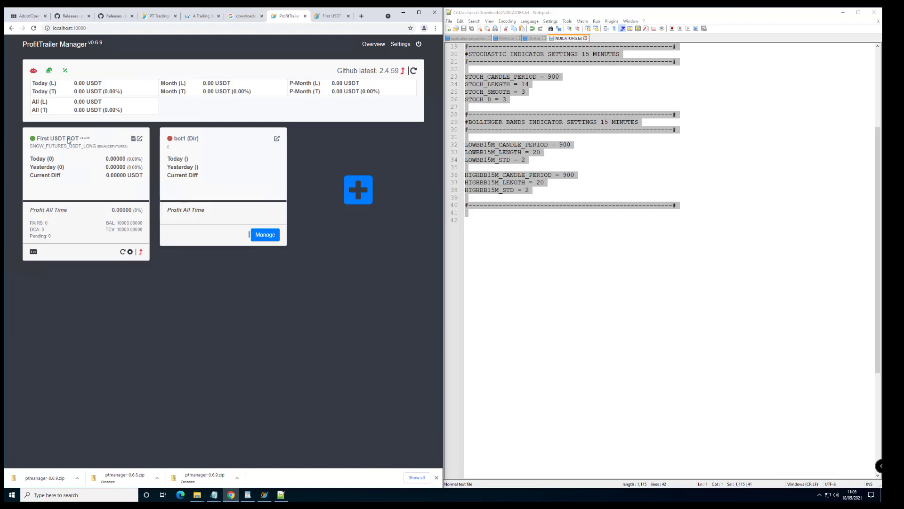
# Open the bot's beta interface in a new tab, dismiss the start notice, and maximize Chrome.
pyautogui.click(139, 139)
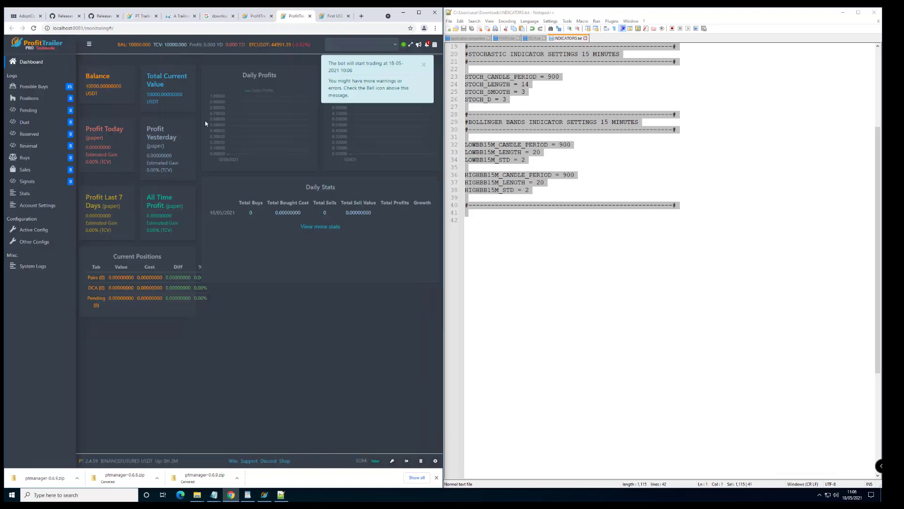
pyautogui.click(425, 65)
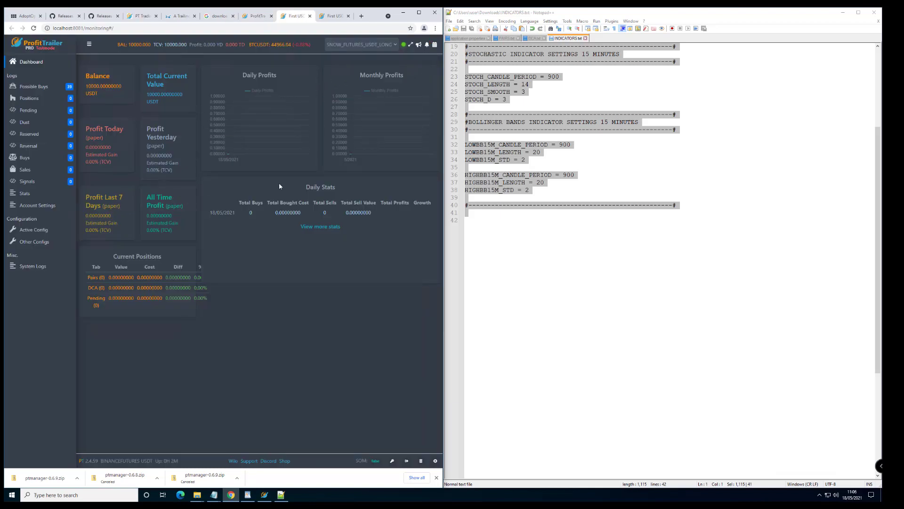
pyautogui.click(418, 12)
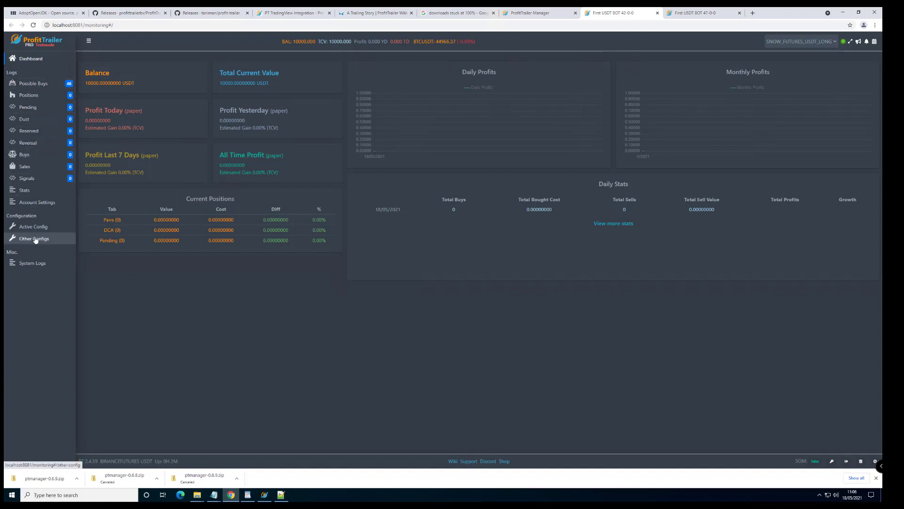
# Browse the Account Settings tabs (User, Notifications, SSL, Signal Providers, PT Assistant, Exchange), then show Positions.
pyautogui.click(30, 202)
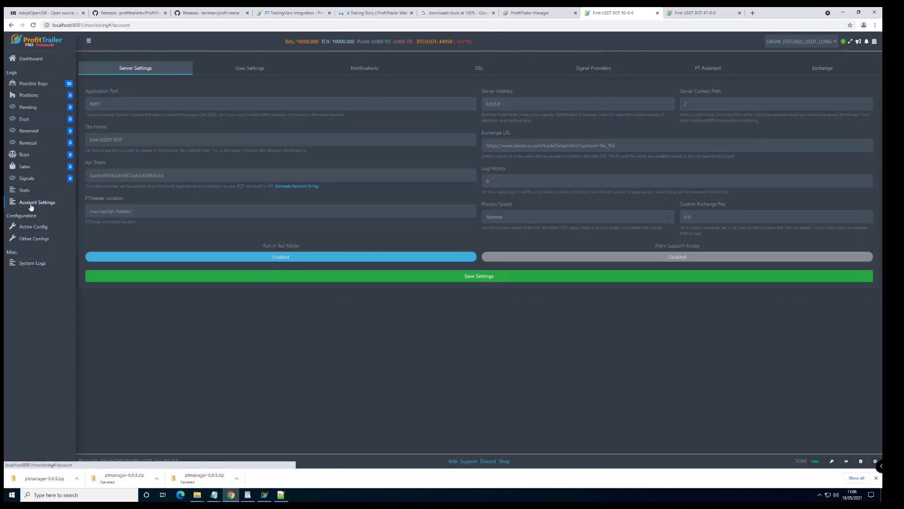
pyautogui.click(250, 69)
pyautogui.click(382, 70)
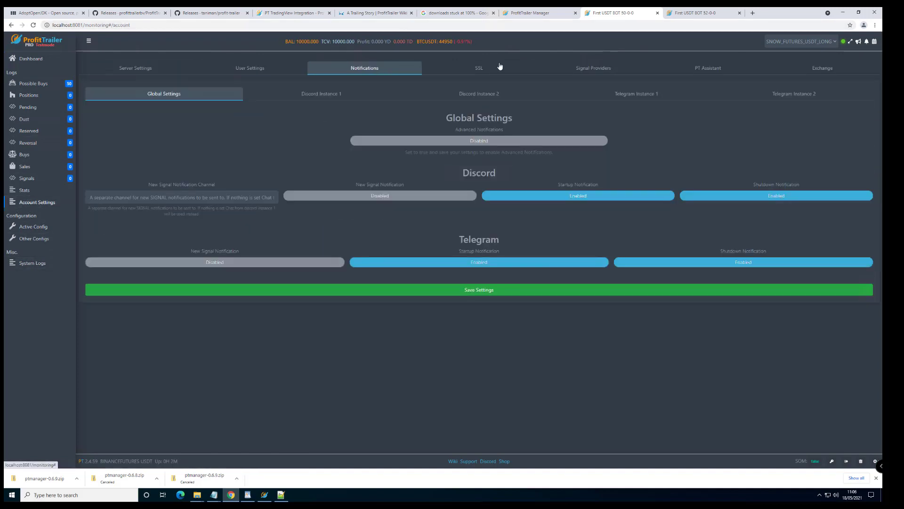
pyautogui.click(500, 68)
pyautogui.click(601, 73)
pyautogui.click(706, 71)
pyautogui.click(822, 70)
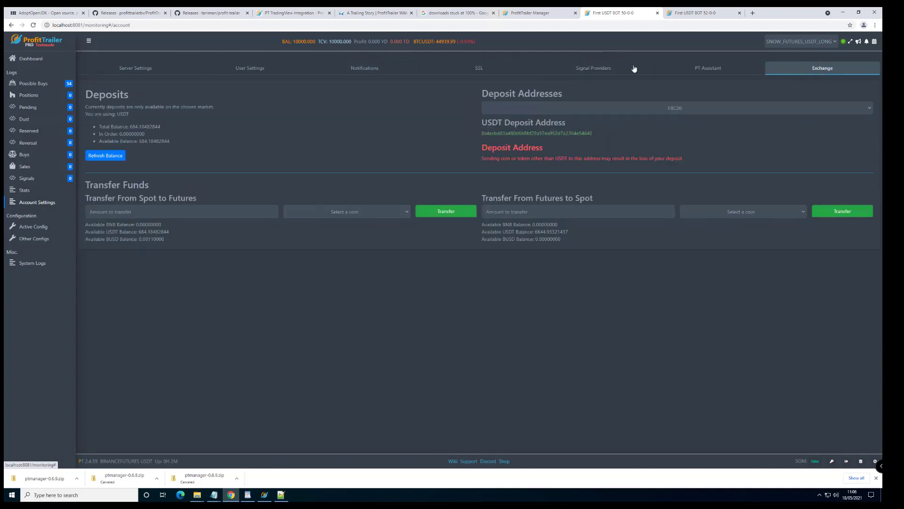
pyautogui.click(137, 69)
pyautogui.click(29, 94)
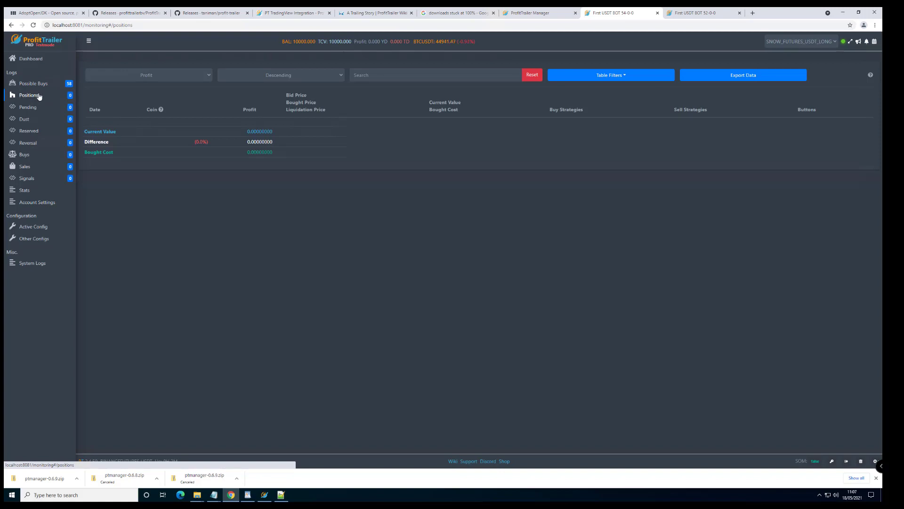
# Check the Signals log, then open Stats and view the Draw Down coin list without choosing one.
pyautogui.click(29, 180)
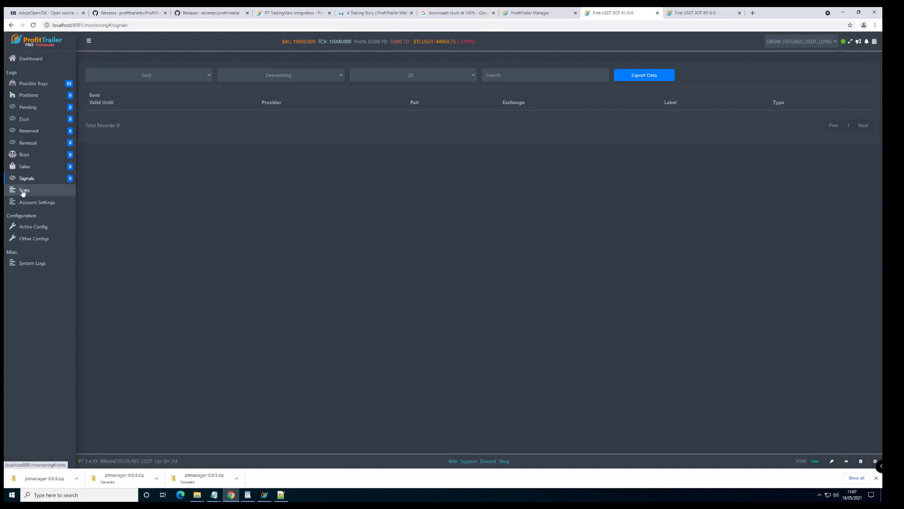
pyautogui.click(25, 191)
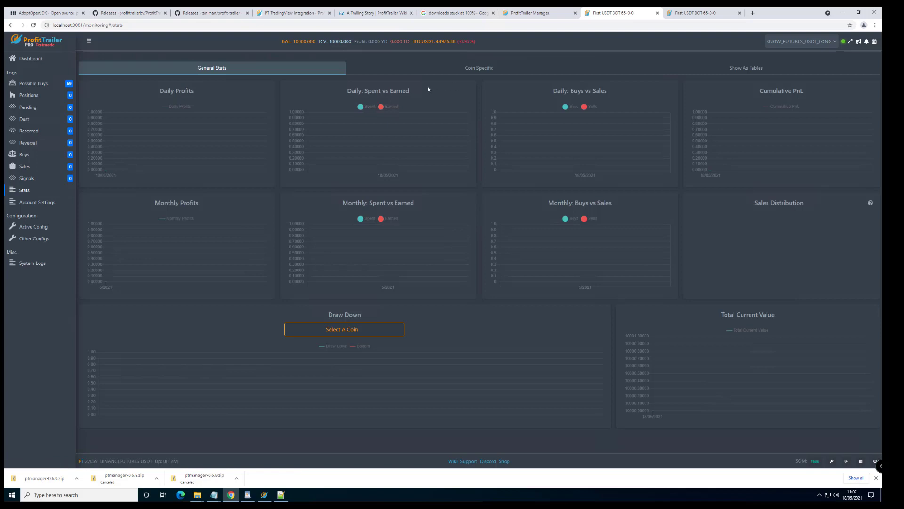
pyautogui.click(344, 332)
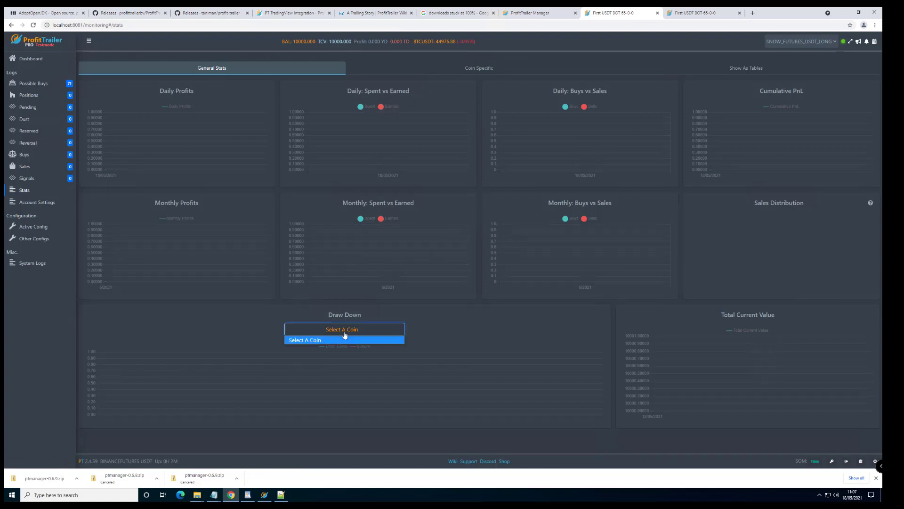
pyautogui.click(307, 340)
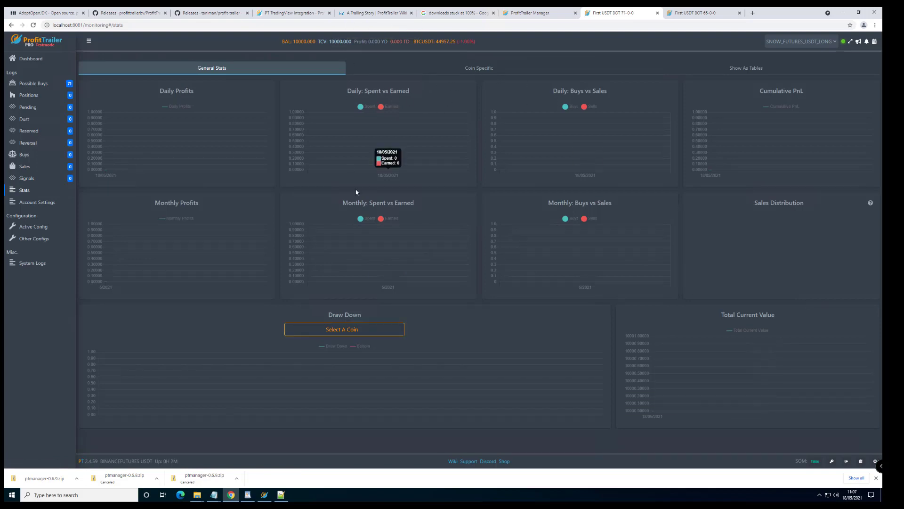